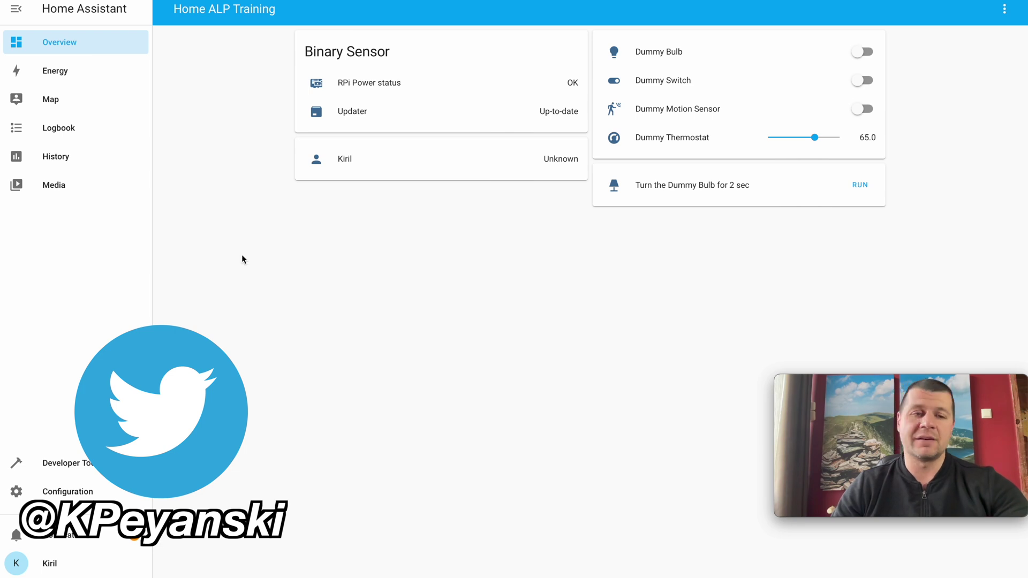
# Step: Find the File editor add-on by searching 'file' in the Add-on Store, and install it
pyautogui.click(60, 491)
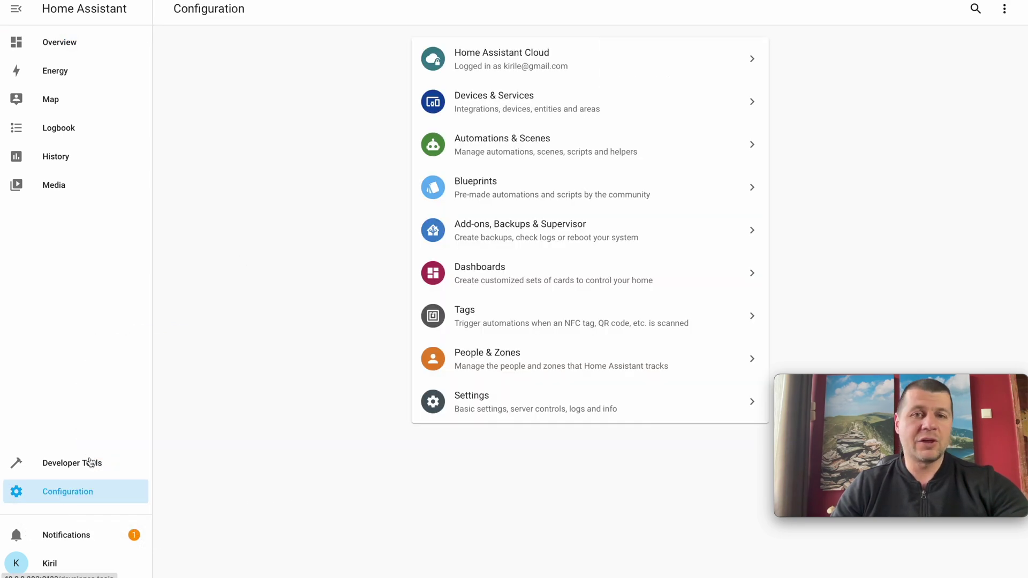
pyautogui.click(514, 237)
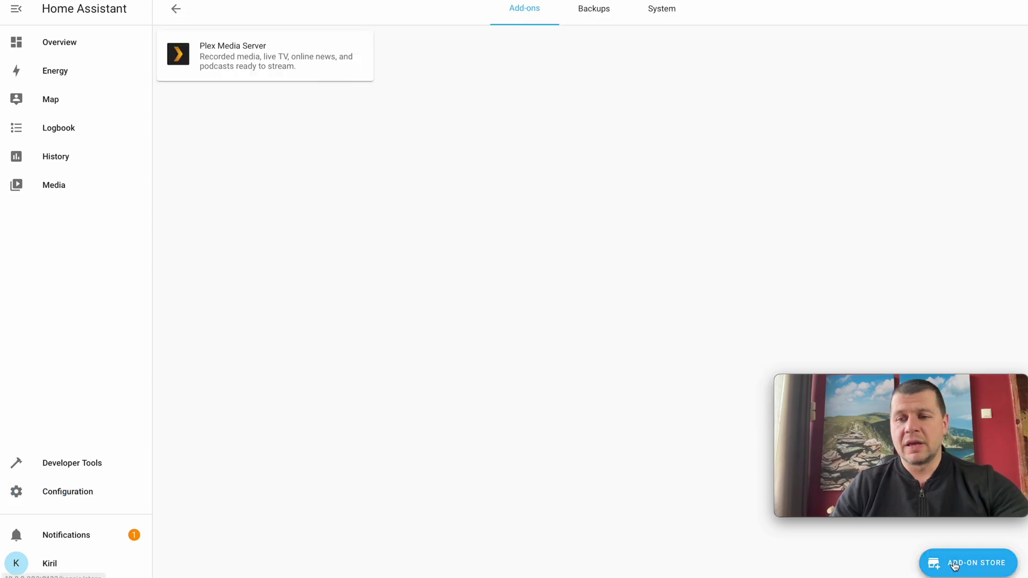
pyautogui.click(955, 566)
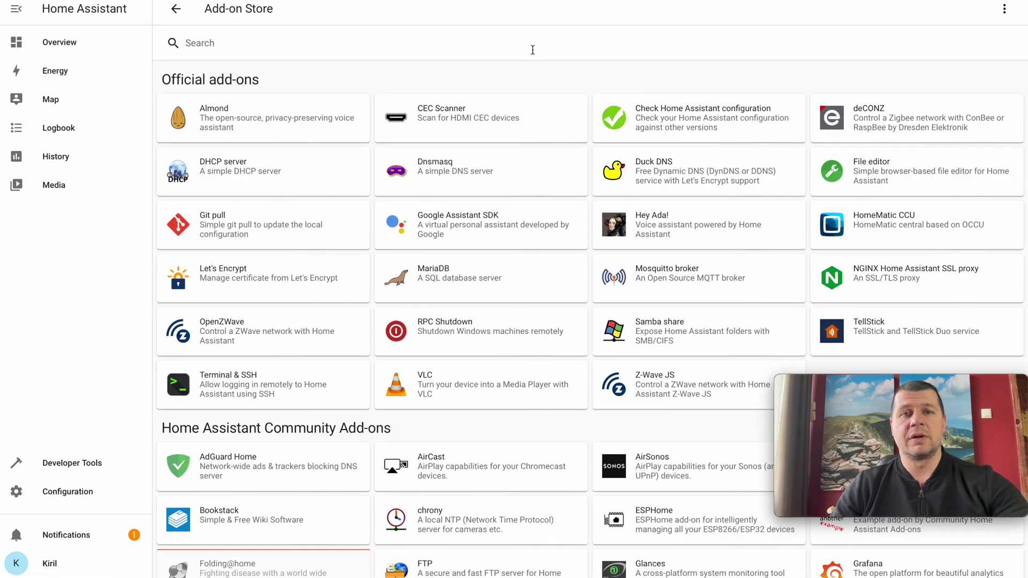
pyautogui.click(532, 50)
pyautogui.write('file')
pyautogui.click(284, 116)
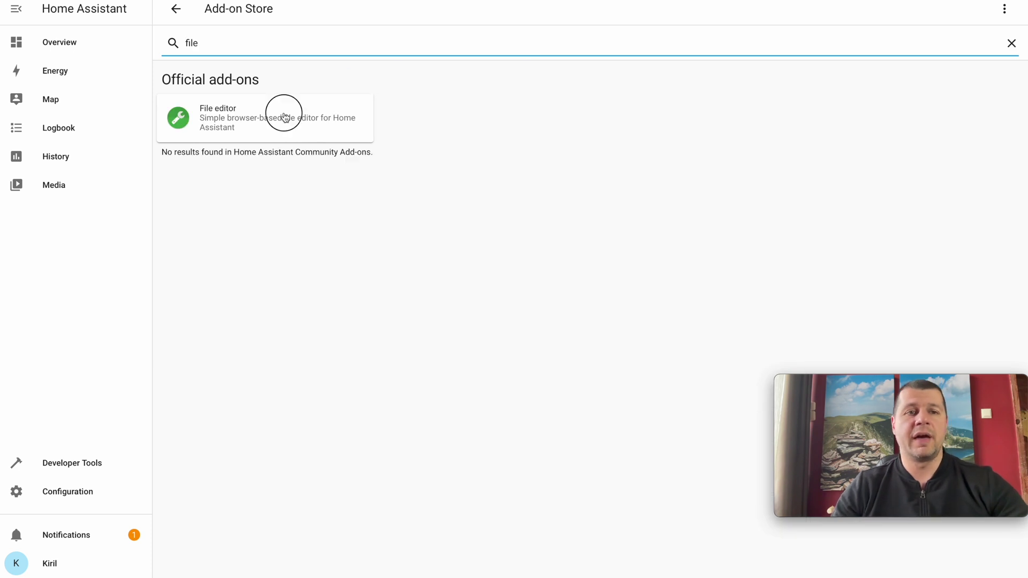
pyautogui.click(315, 219)
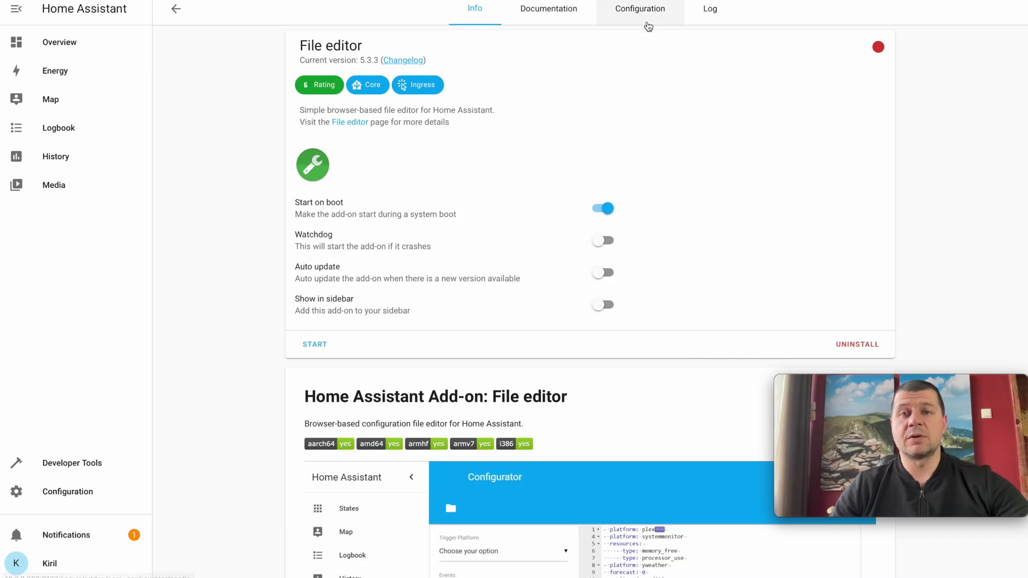
# Step: Change the File editor's enforce_basepath option to false and save the configuration
pyautogui.click(647, 16)
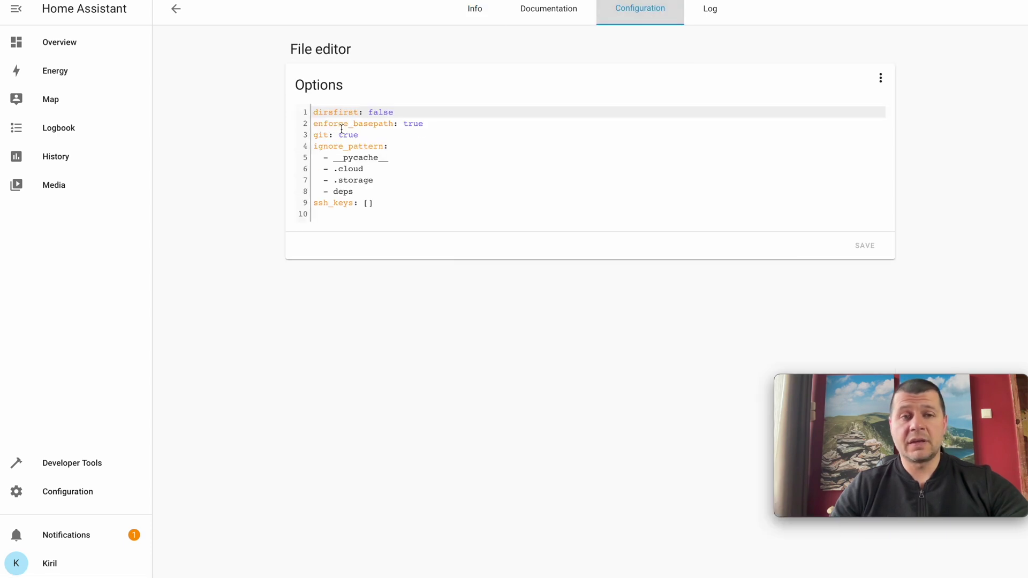
pyautogui.doubleClick(414, 124)
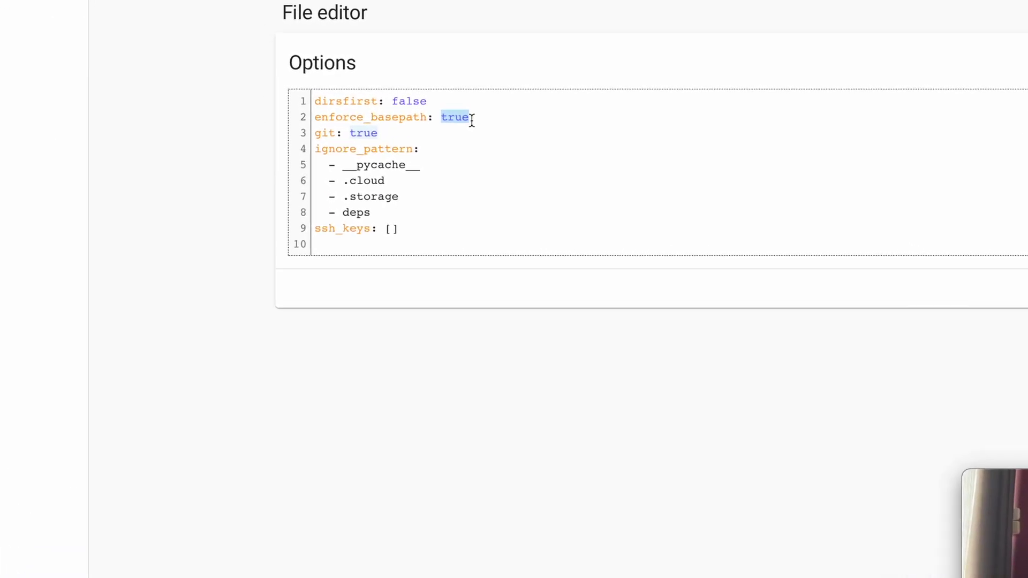
pyautogui.write('false')
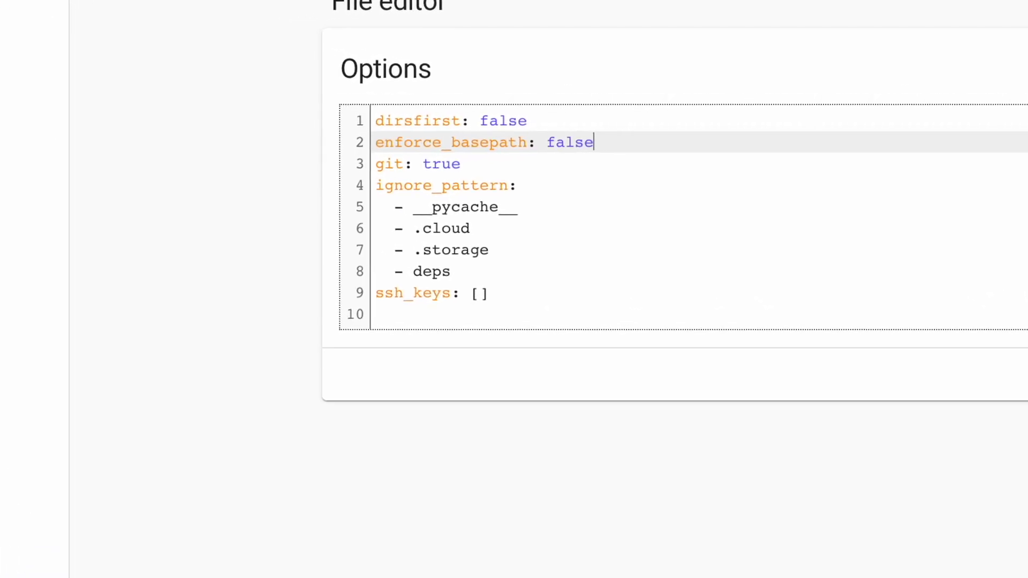
pyautogui.click(863, 246)
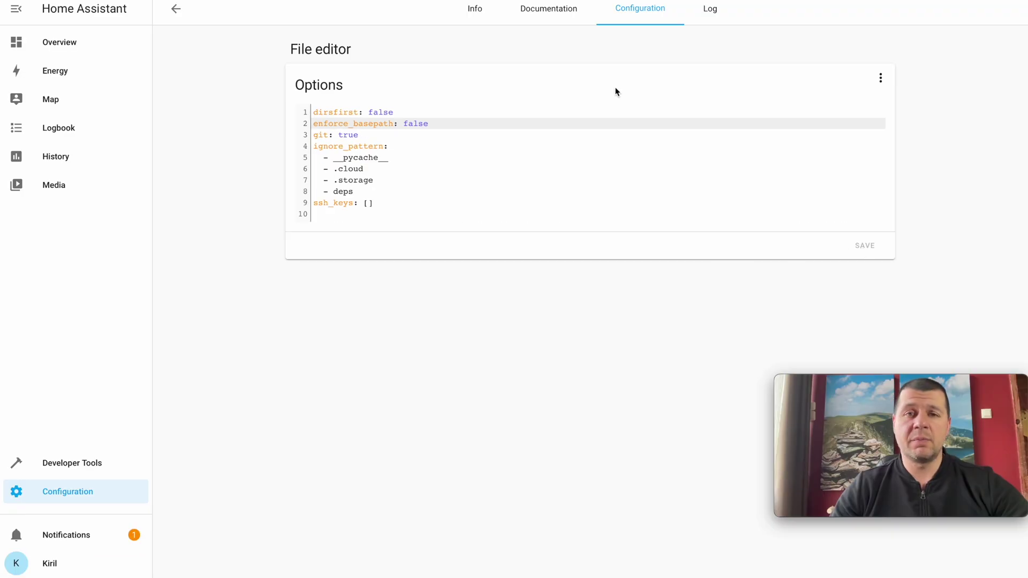
# Step: Start the File editor add-on and open its web UI
pyautogui.click(486, 19)
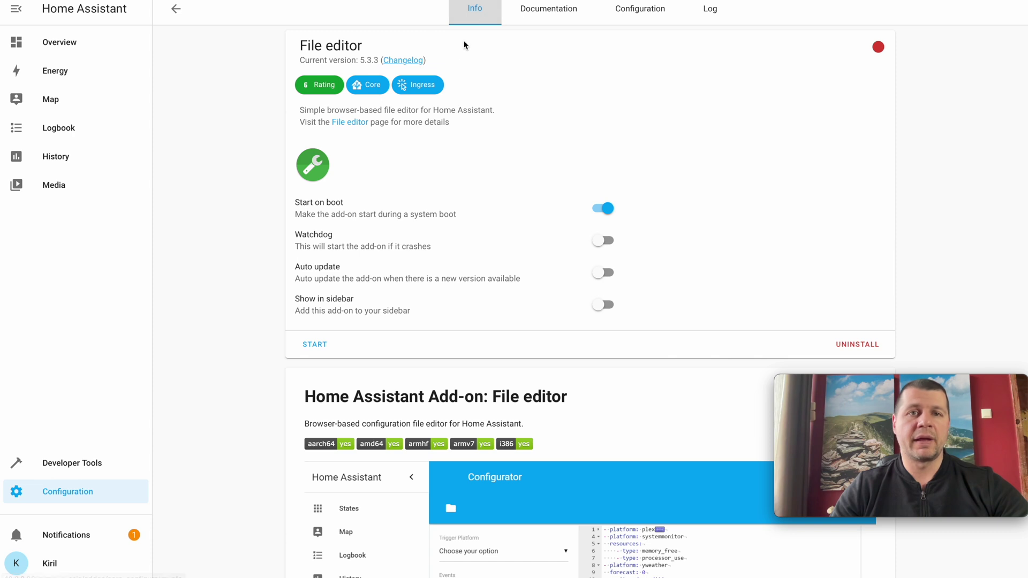
pyautogui.click(314, 345)
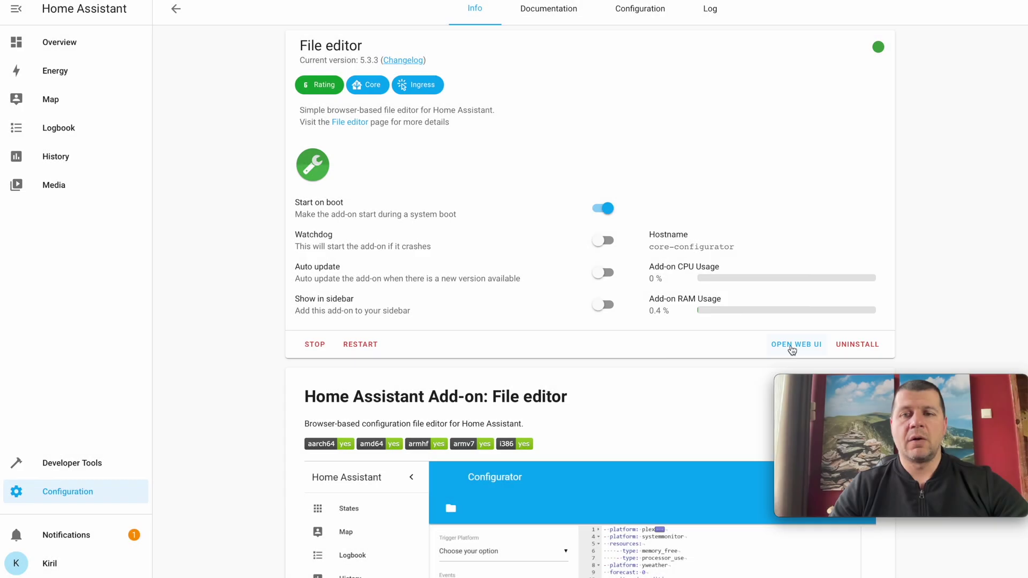
pyautogui.click(794, 345)
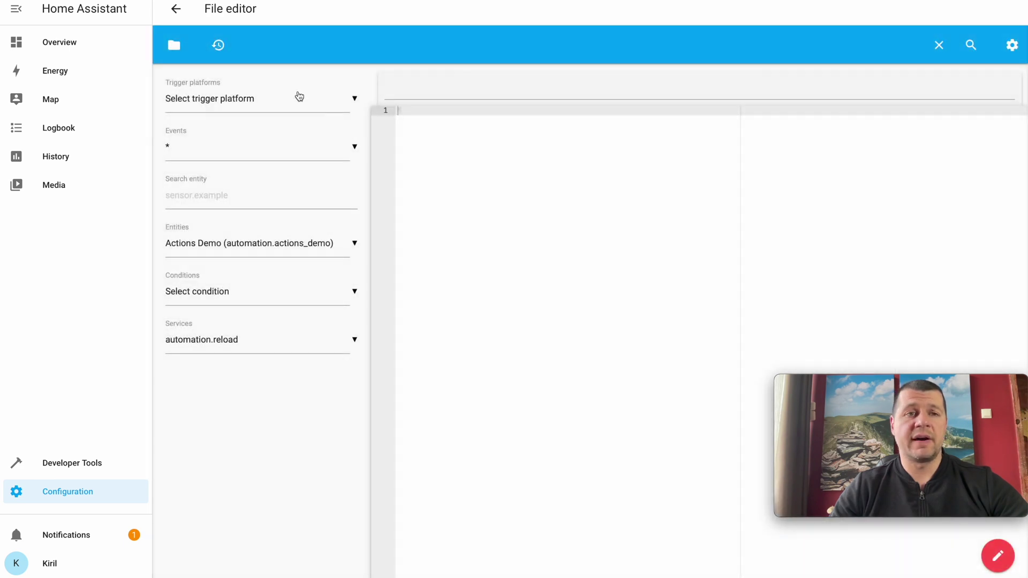
# Step: Browse up from config to the filesystem root and open the empty media folder
pyautogui.click(178, 49)
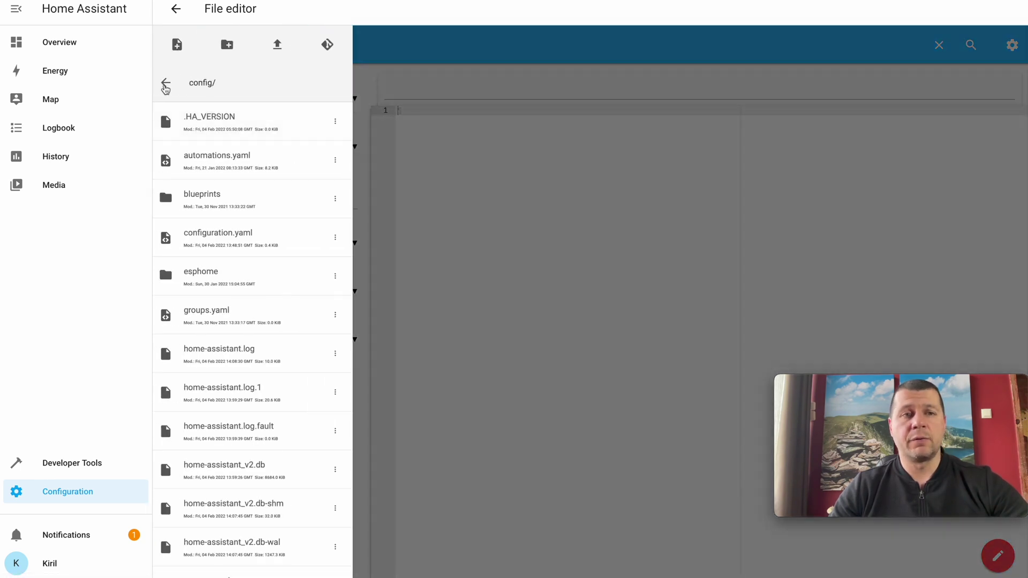
pyautogui.click(167, 84)
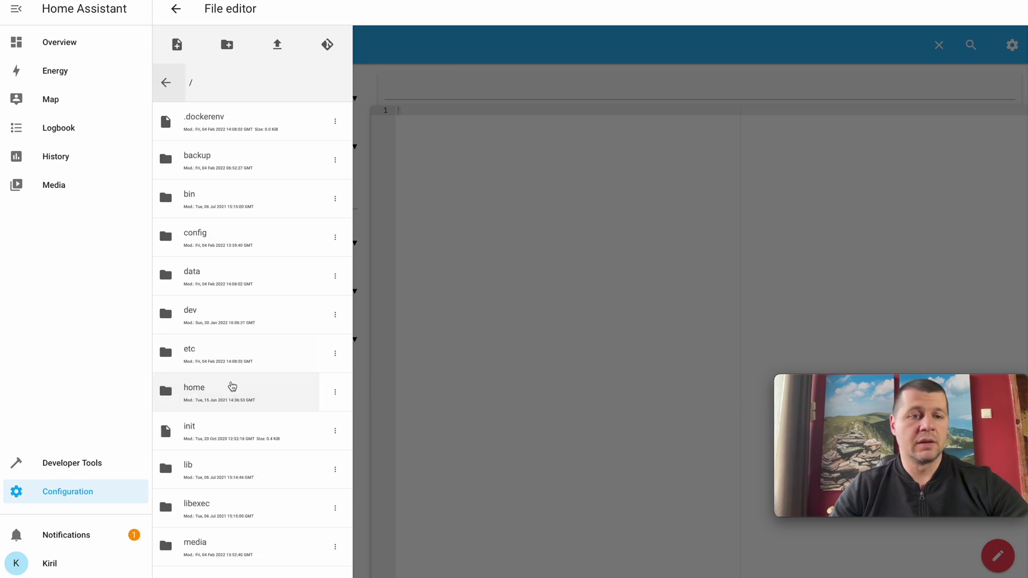
pyautogui.scroll(-1, 220, 442)
pyautogui.scroll(-3, 219, 444)
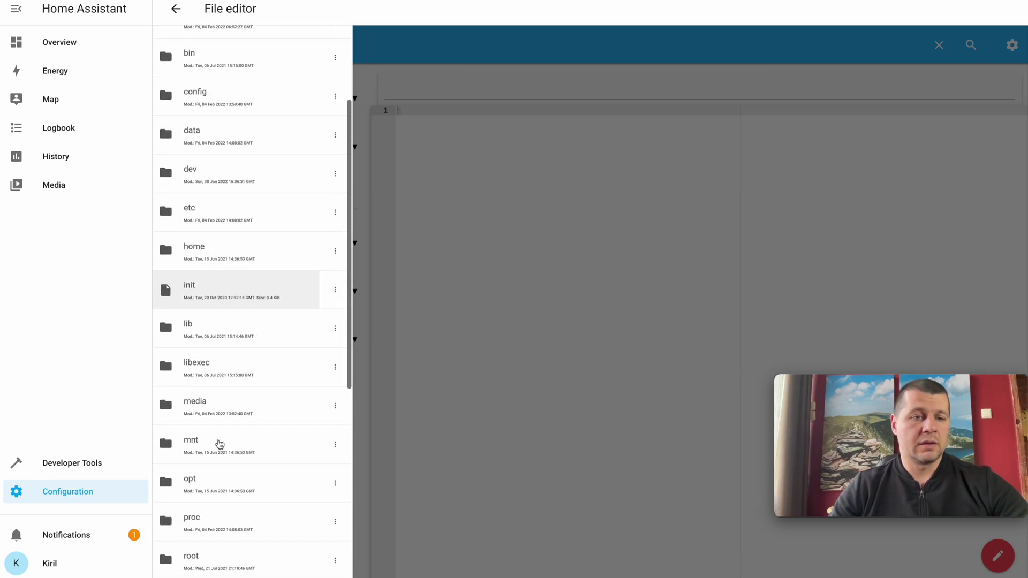
pyautogui.click(206, 401)
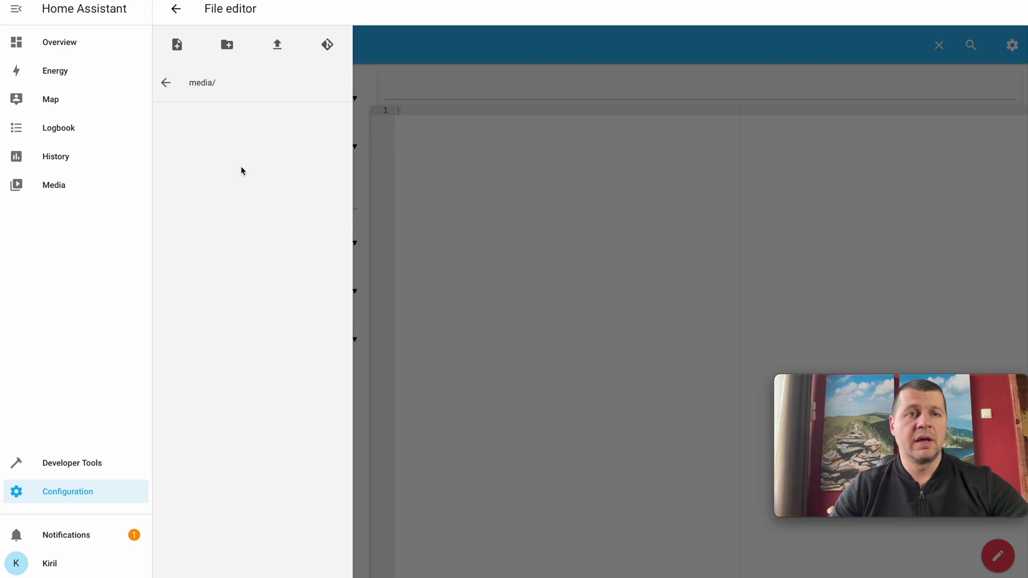
# Step: Upload Robot_City.mp3 from the Desktop into the media folder through the File editor
pyautogui.click(278, 45)
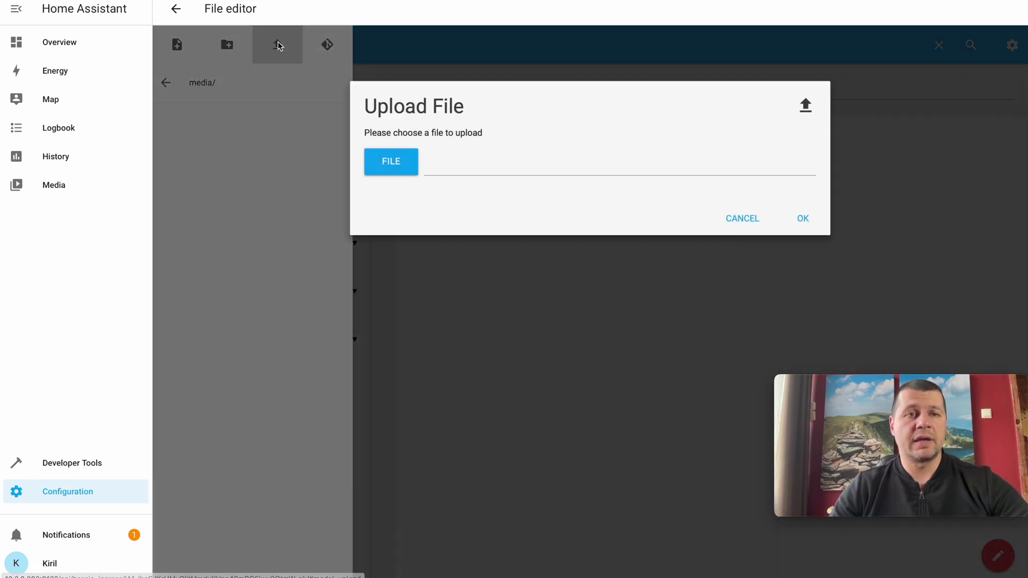
pyautogui.click(383, 167)
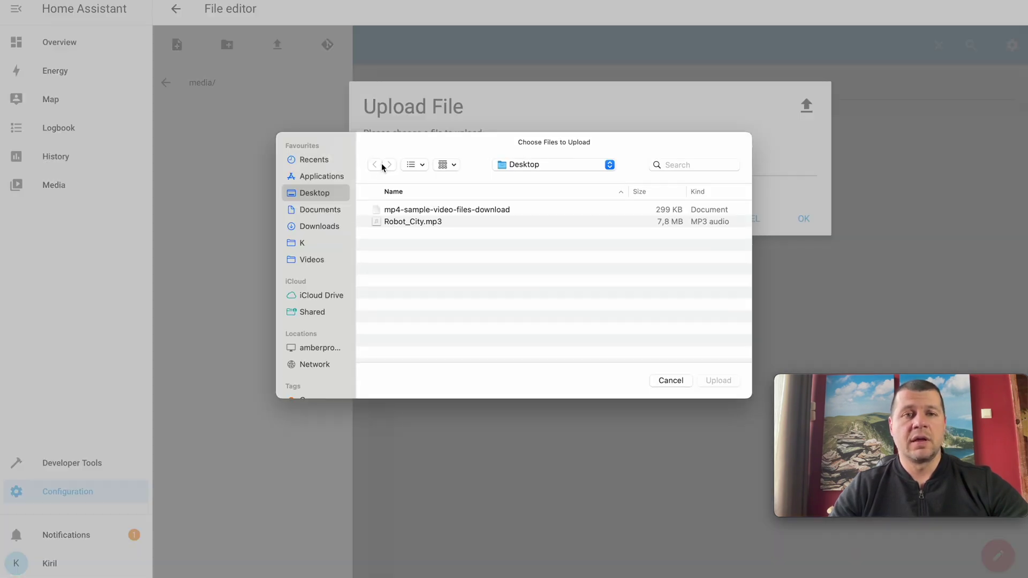
pyautogui.click(428, 224)
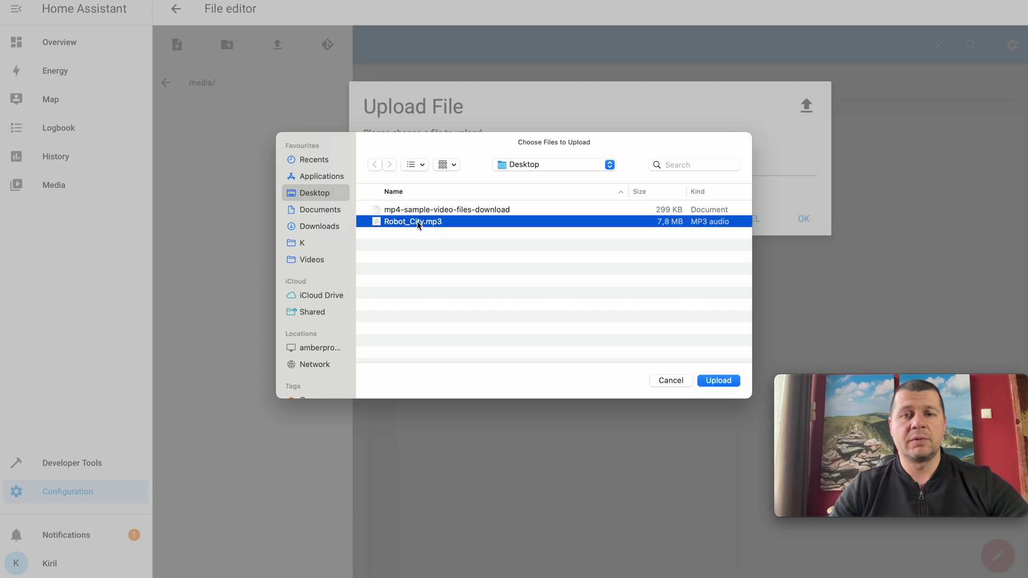
pyautogui.click(717, 380)
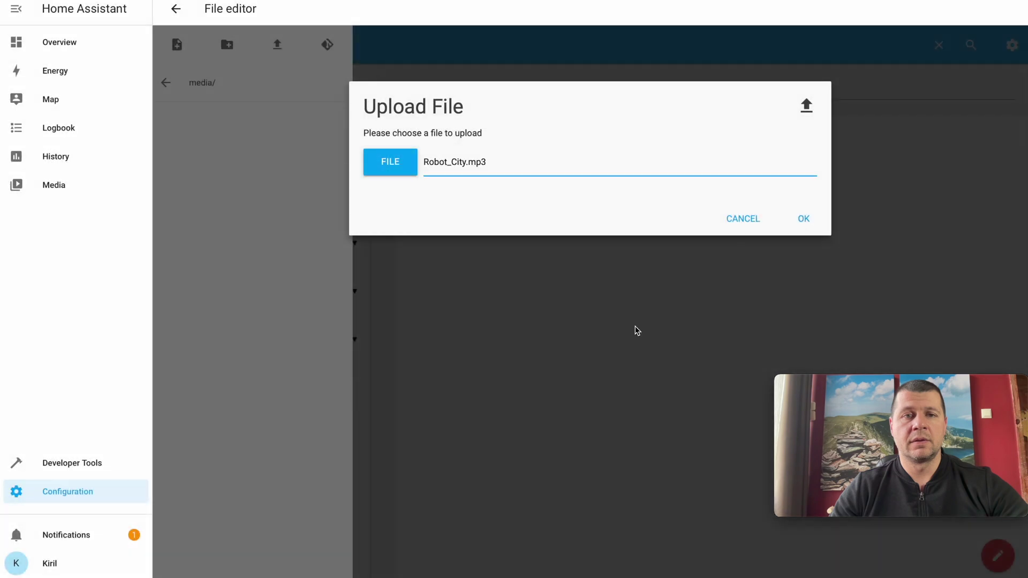
pyautogui.click(803, 220)
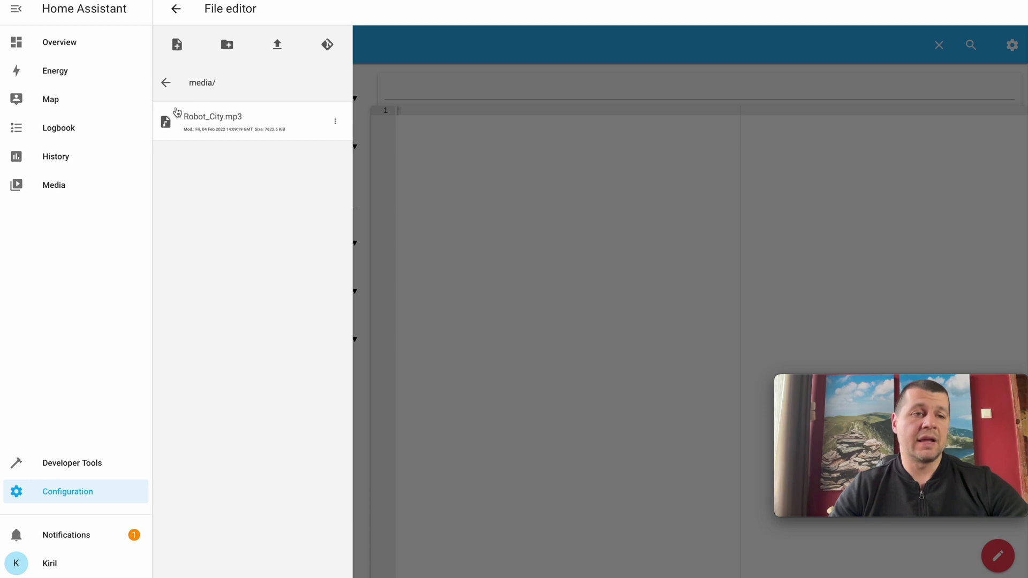
# Step: Play Robot_City.mp3 from the Media browser, then pause it a few seconds in
pyautogui.click(60, 189)
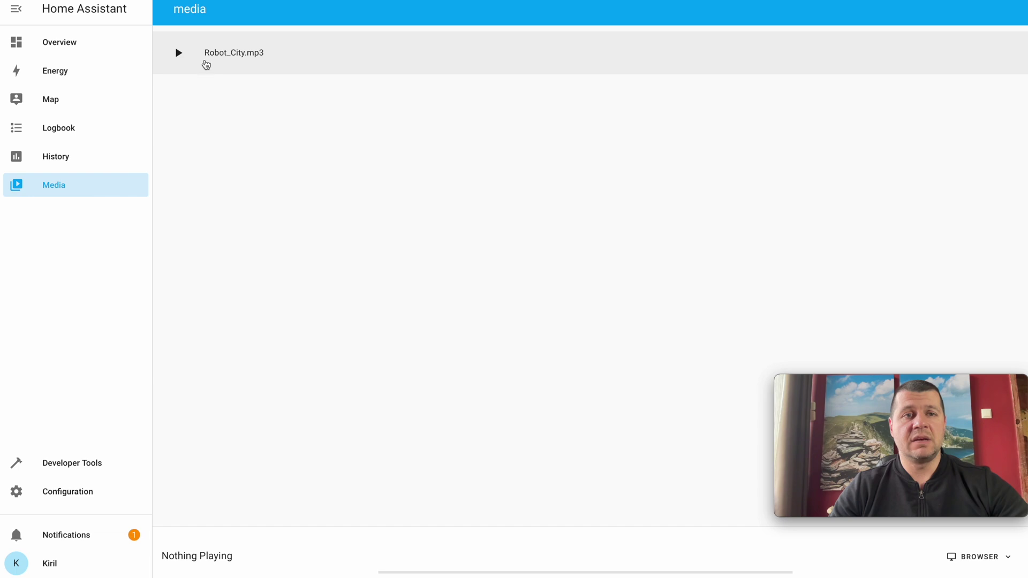
pyautogui.click(183, 63)
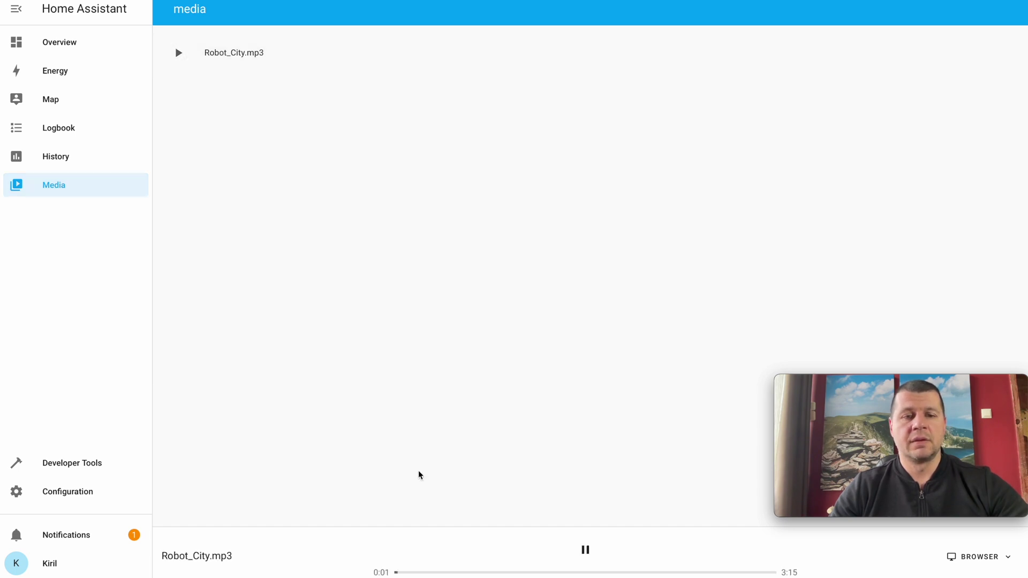
pyautogui.click(589, 551)
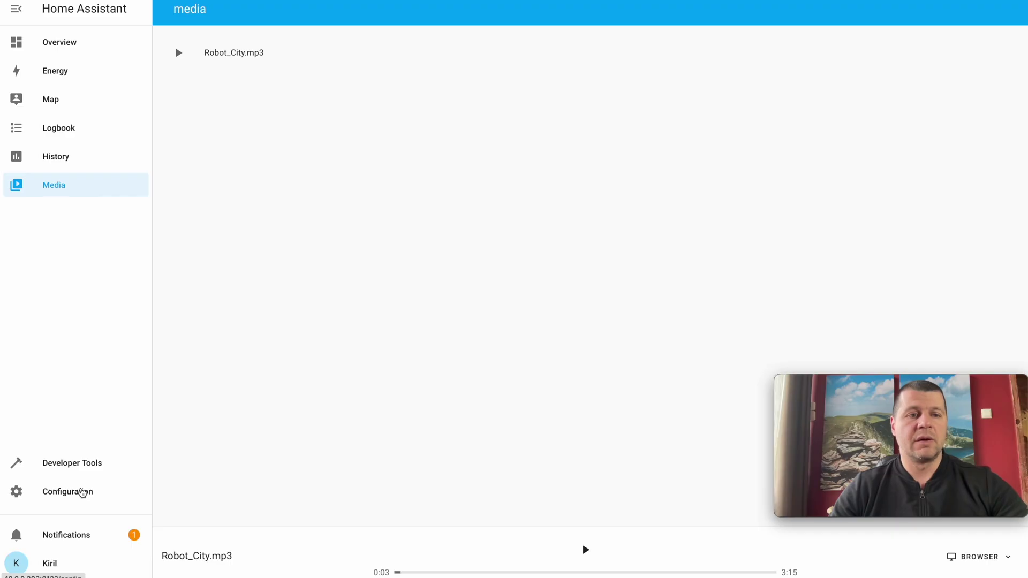
# Step: Search 'samb' in the Add-on Store, open Samba share 9.5.1, and show its configuration options
pyautogui.click(82, 492)
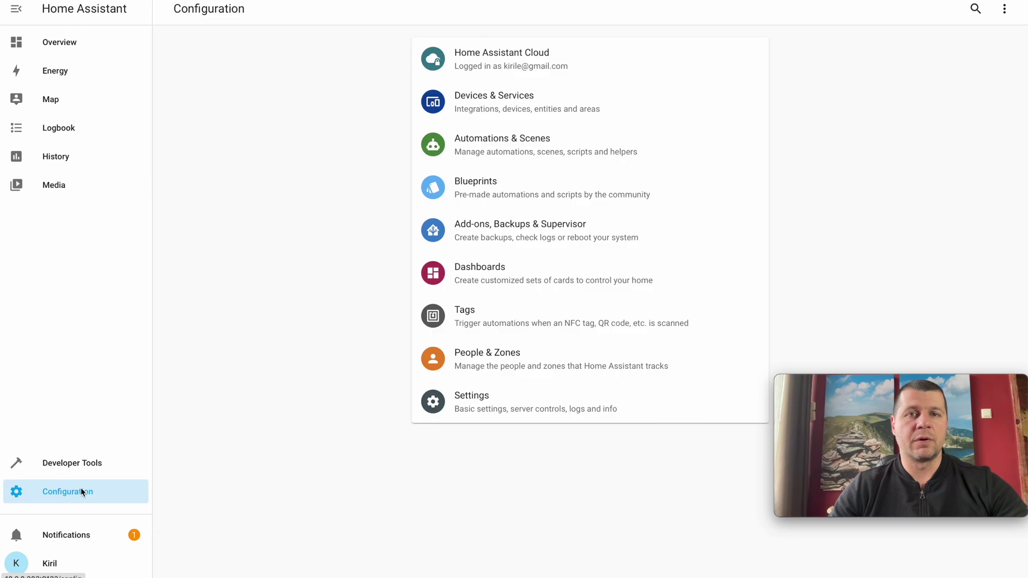
pyautogui.click(524, 240)
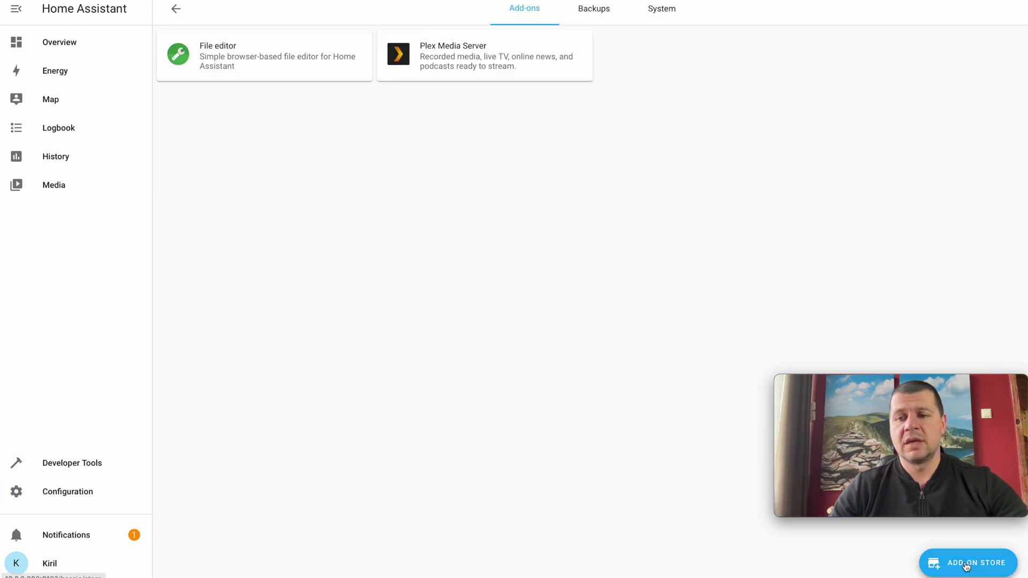
pyautogui.click(970, 565)
pyautogui.click(500, 39)
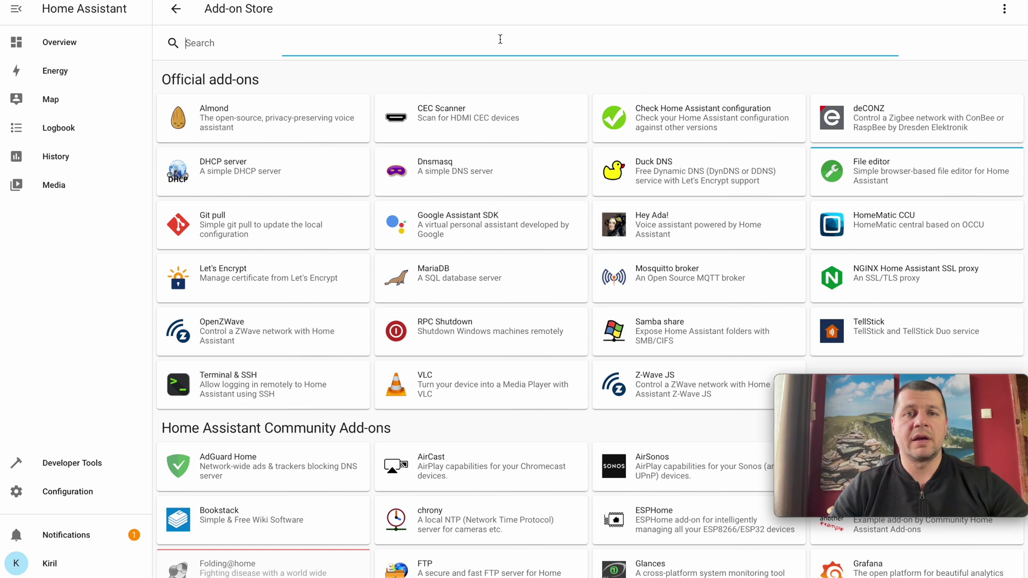
pyautogui.write('samb')
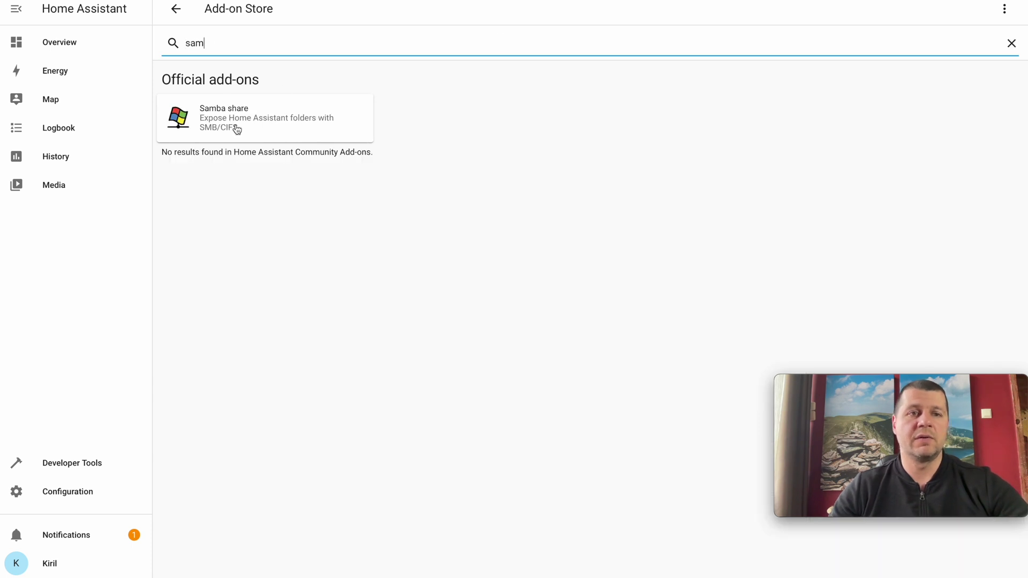
pyautogui.click(236, 128)
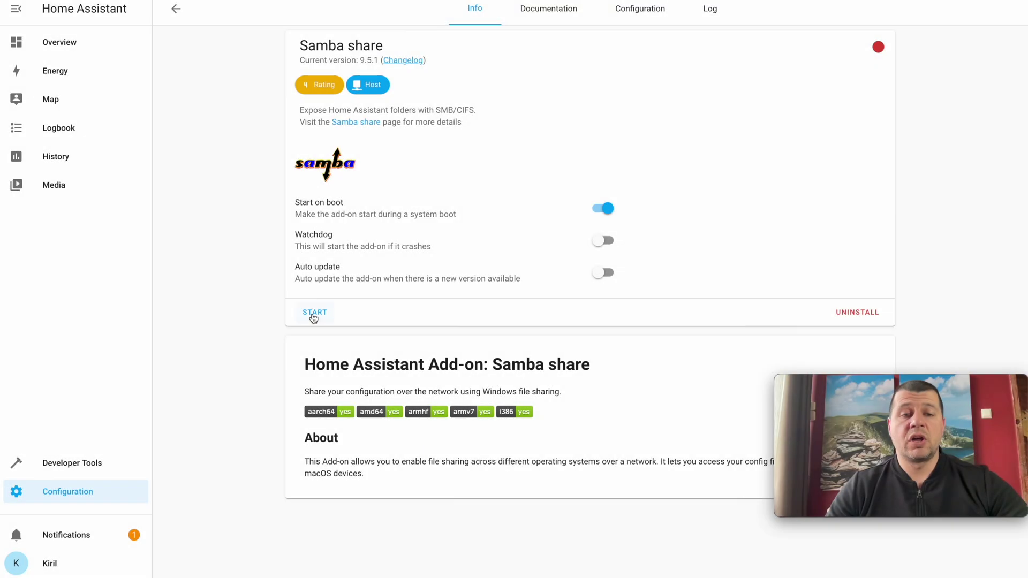
pyautogui.click(642, 15)
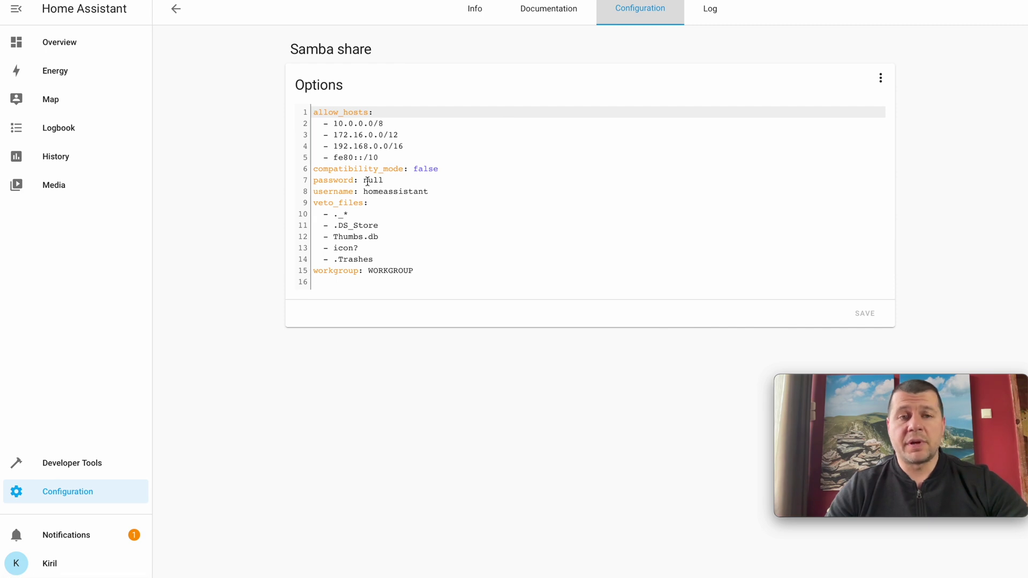
# Step: Replace the null Samba password with the copied username value and save the options
pyautogui.doubleClick(381, 191)
pyautogui.hotkey('ctrl', 'c')
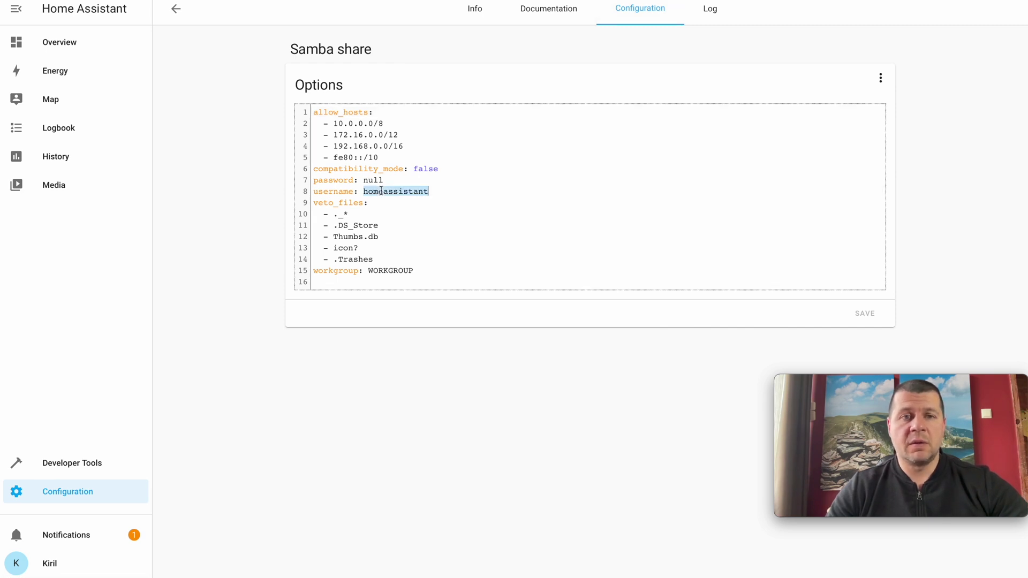
pyautogui.doubleClick(373, 181)
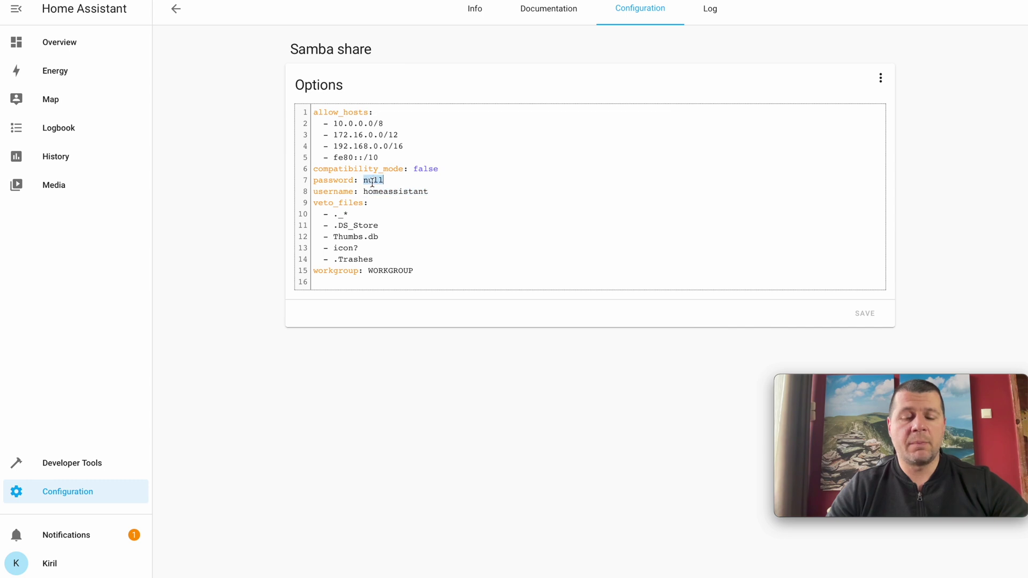
pyautogui.hotkey('ctrl', 'v')
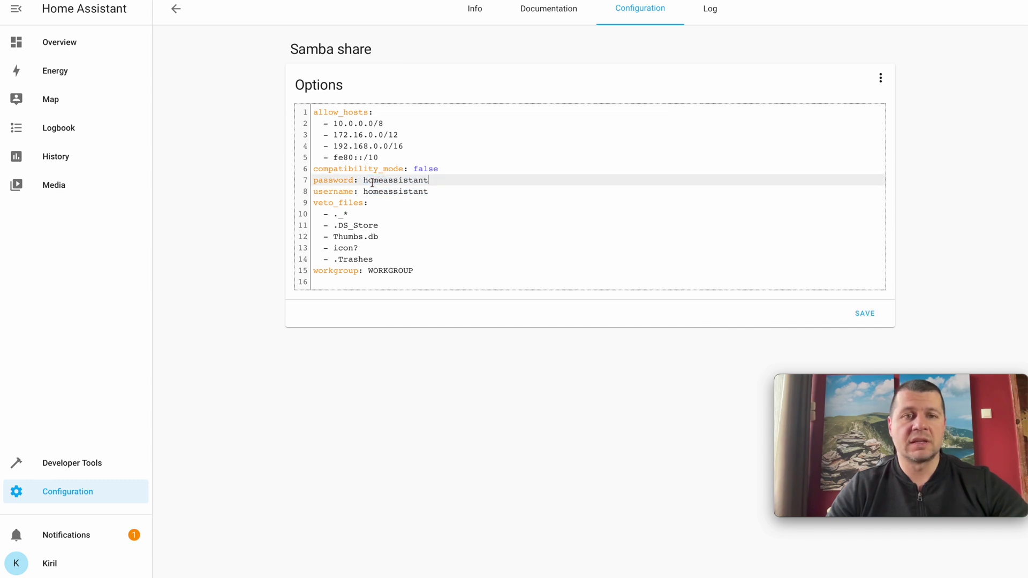
pyautogui.click(875, 318)
# Step: Start the Samba share add-on from its Info page
pyautogui.click(475, 13)
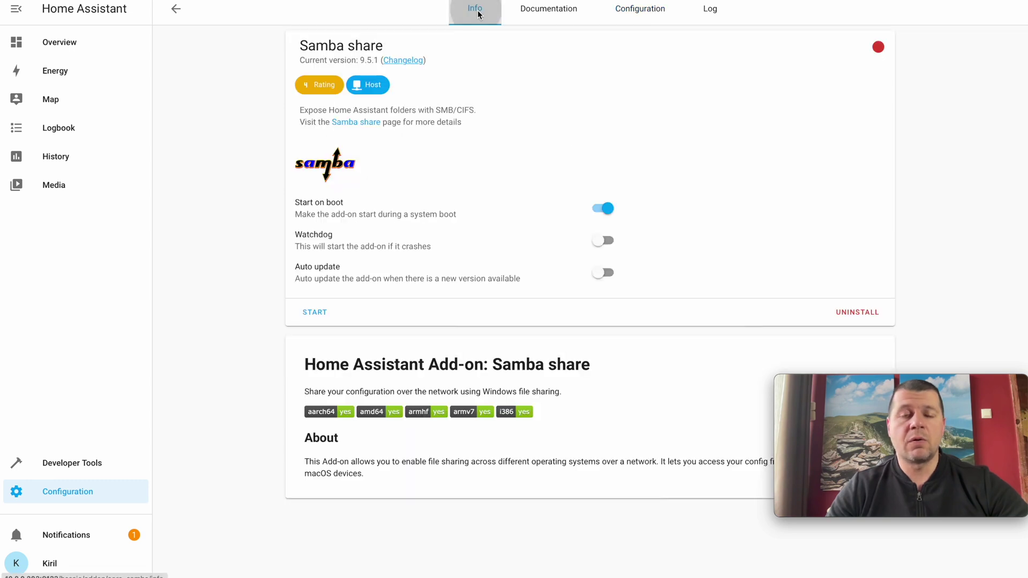
pyautogui.click(315, 312)
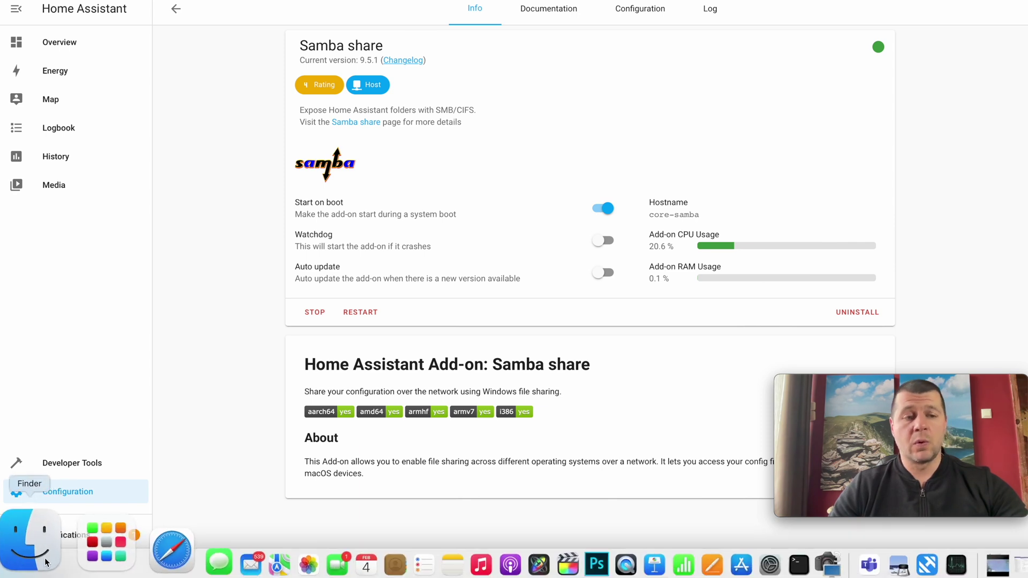
pyautogui.click(45, 561)
# Step: Connect Finder to the server at smb://10.0.0.203
pyautogui.press('super+k')
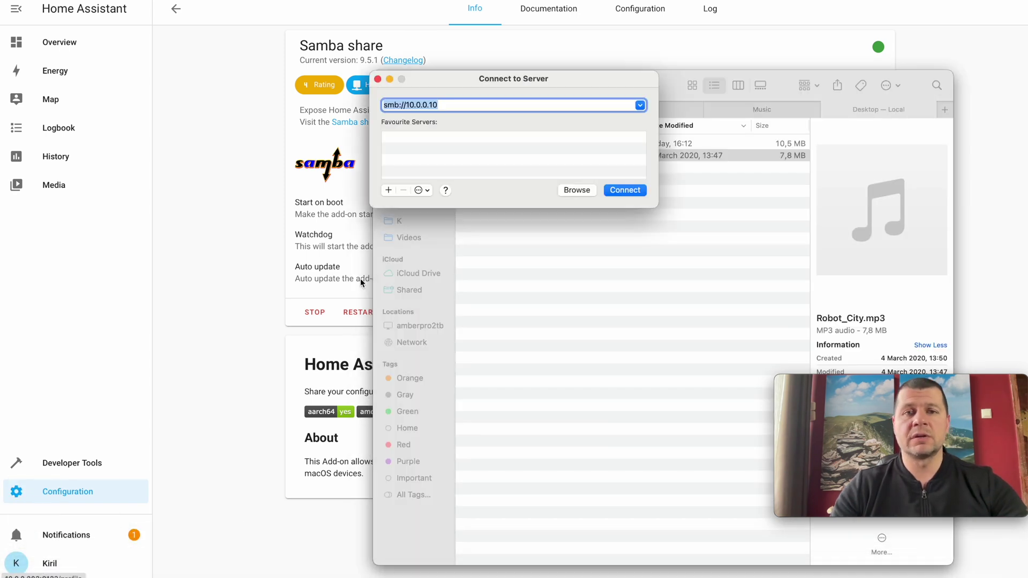
pyautogui.press('Right')
pyautogui.press('BackSpace')
pyautogui.press('BackSpace')
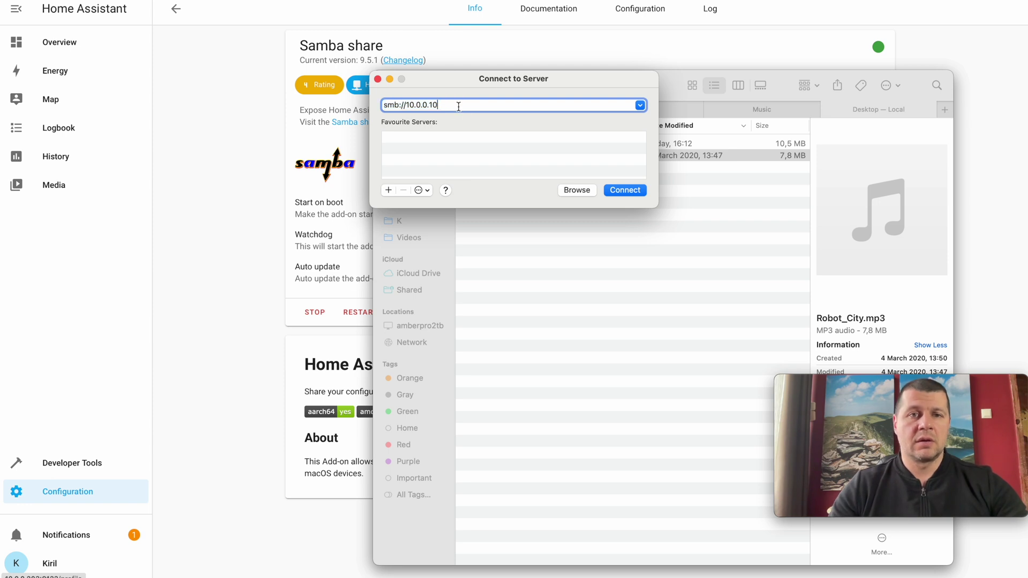
pyautogui.write('203')
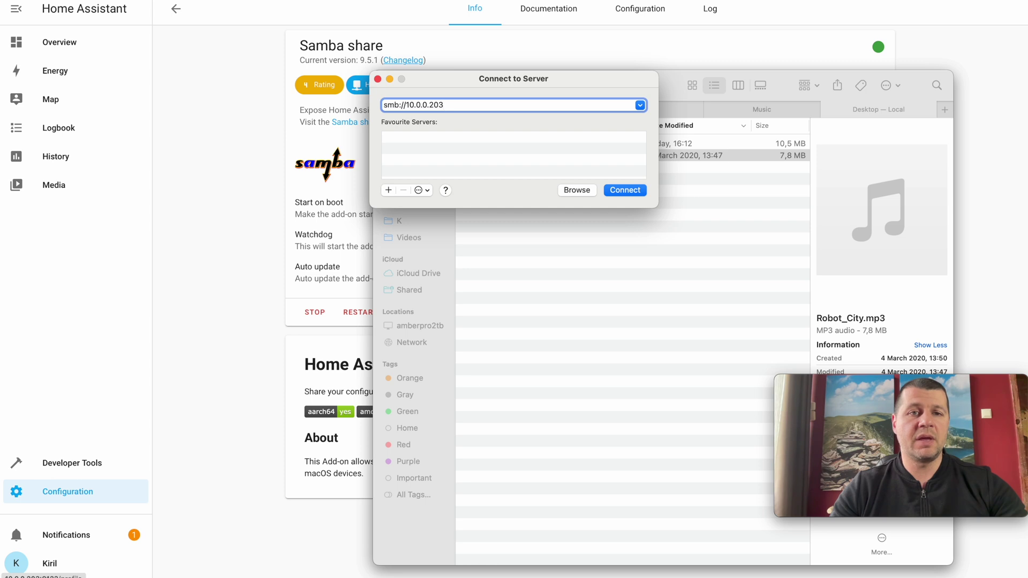
pyautogui.press('Return')
pyautogui.click(542, 185)
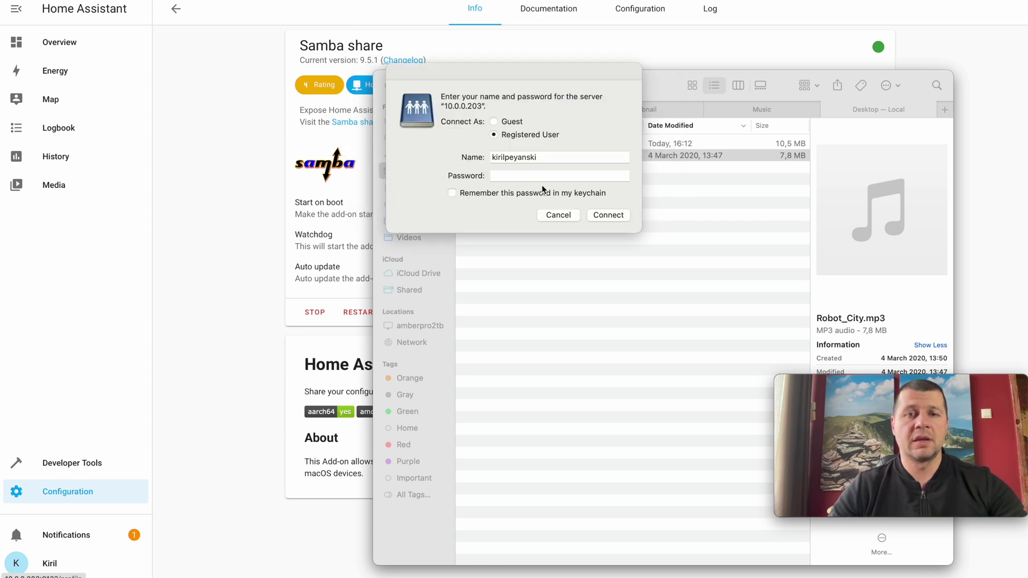
# Step: Log in as a registered user with the Samba add-on's username and password
pyautogui.doubleClick(519, 156)
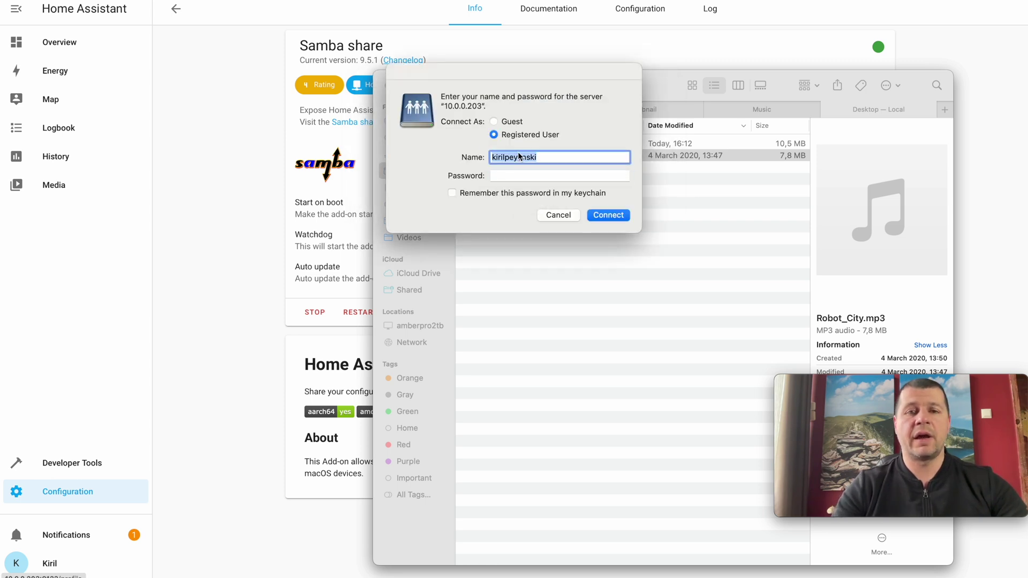
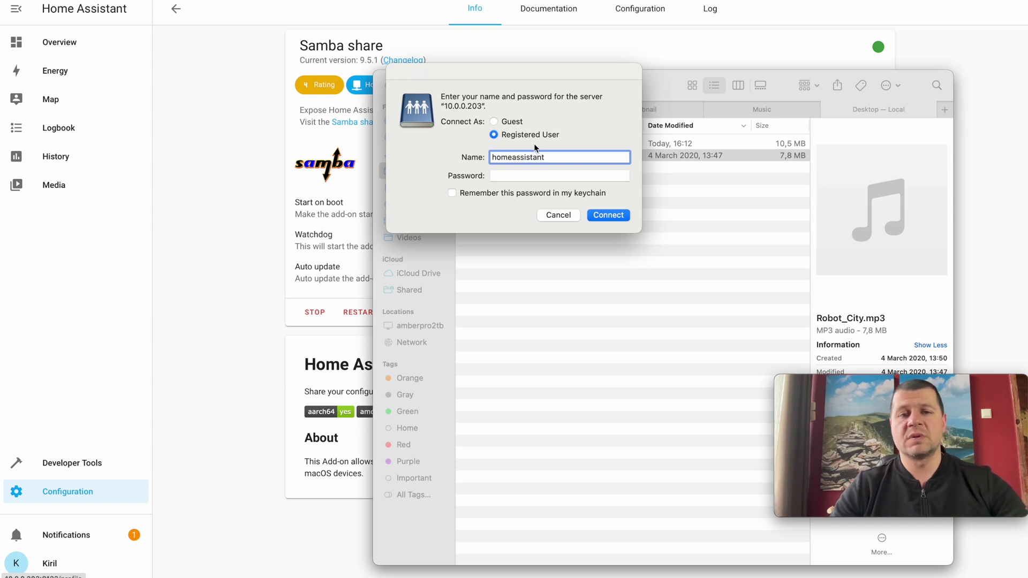
pyautogui.doubleClick(526, 156)
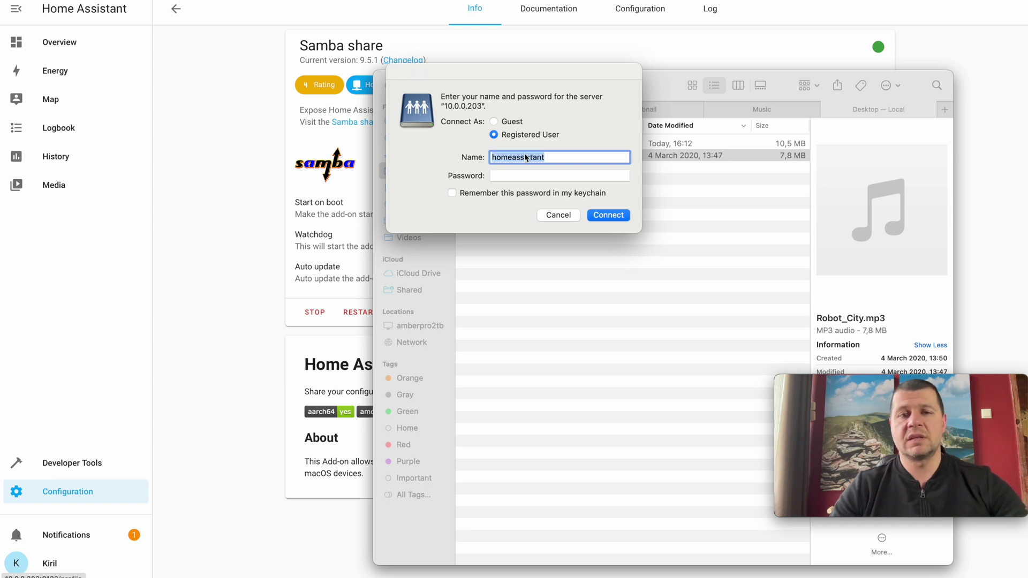
pyautogui.click(506, 175)
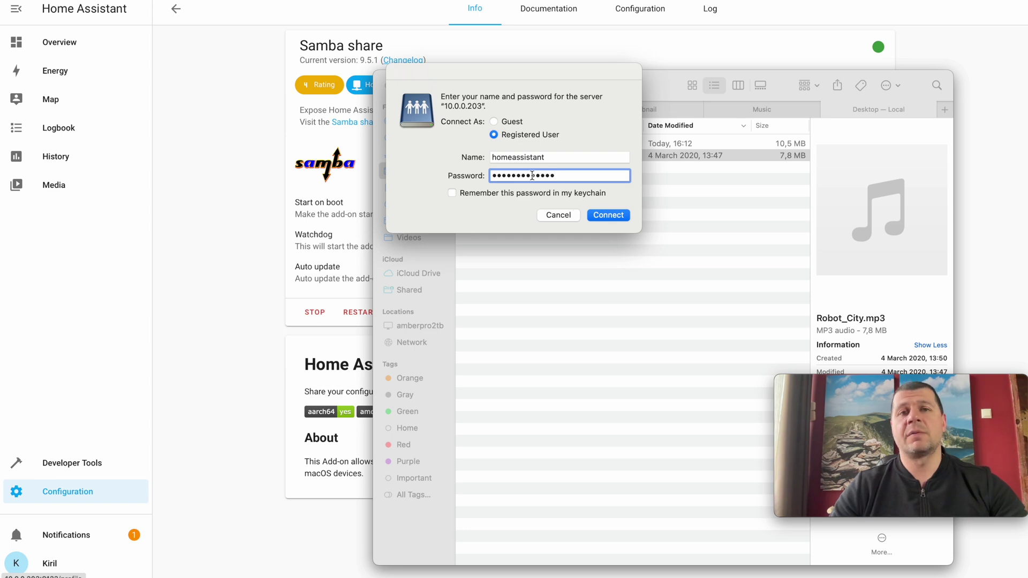
pyautogui.click(607, 216)
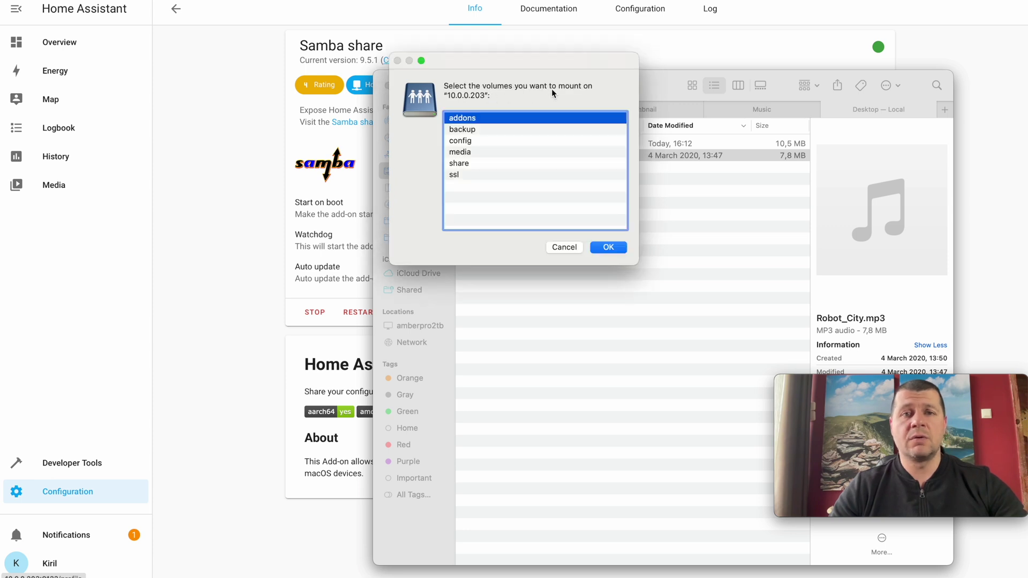
# Step: Mount the media share, copy sample-mp4-file.mp4 from the Desktop into it, and close the window
pyautogui.click(463, 153)
pyautogui.click(614, 250)
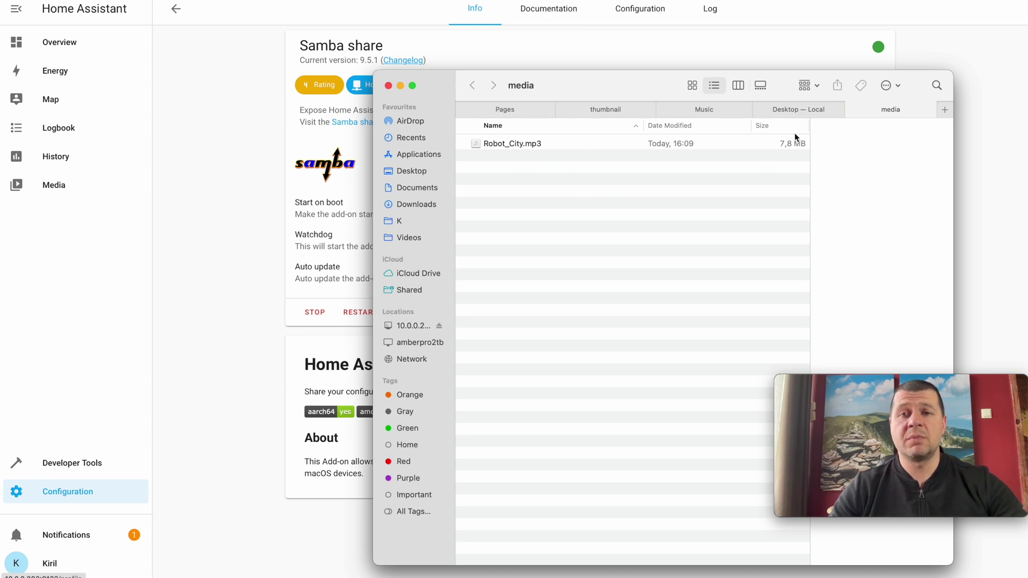
pyautogui.click(795, 112)
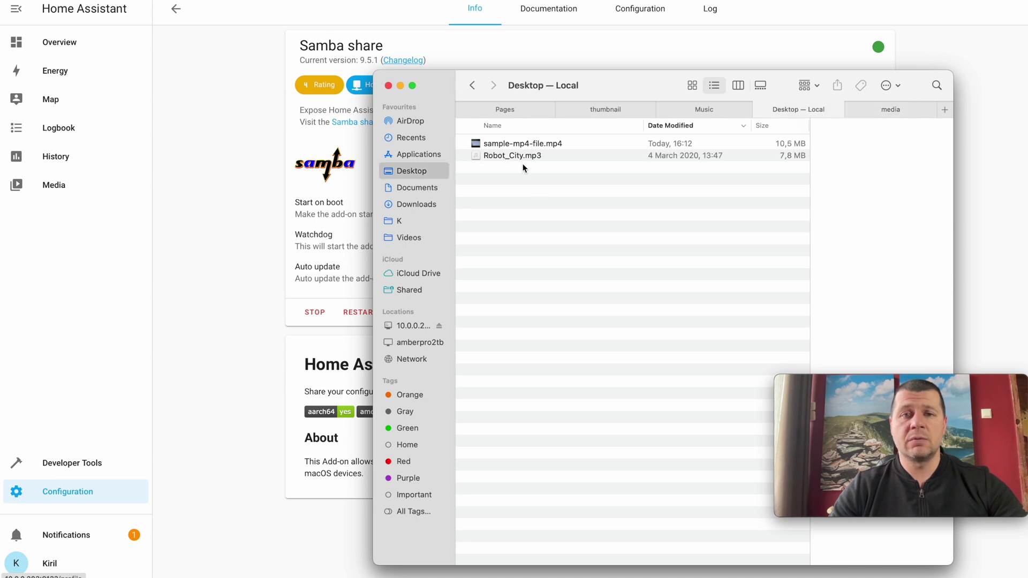
pyautogui.click(534, 156)
pyautogui.click(538, 144)
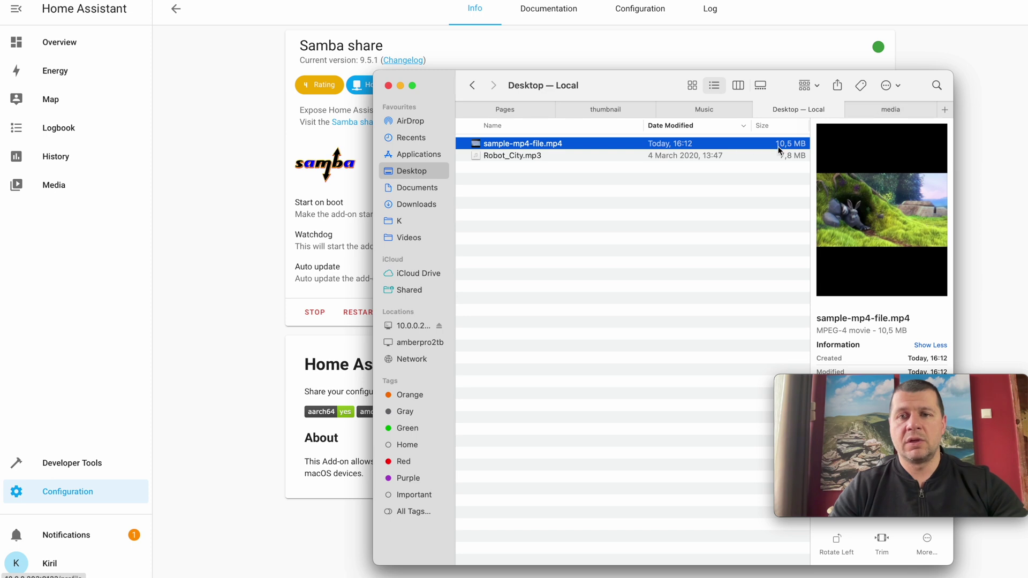
pyautogui.moveTo(857, 124); pyautogui.dragTo(887, 107)
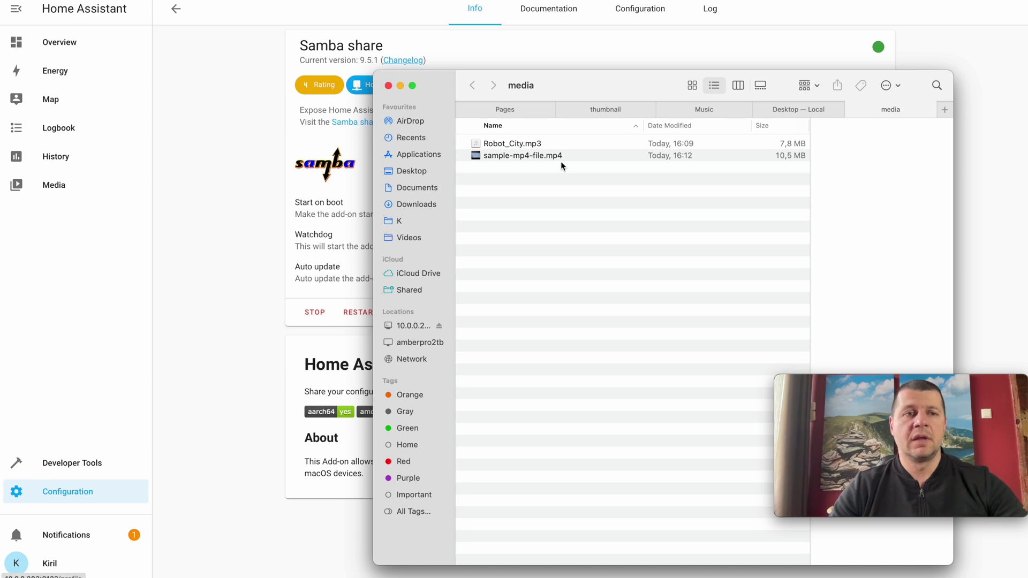
pyautogui.click(83, 212)
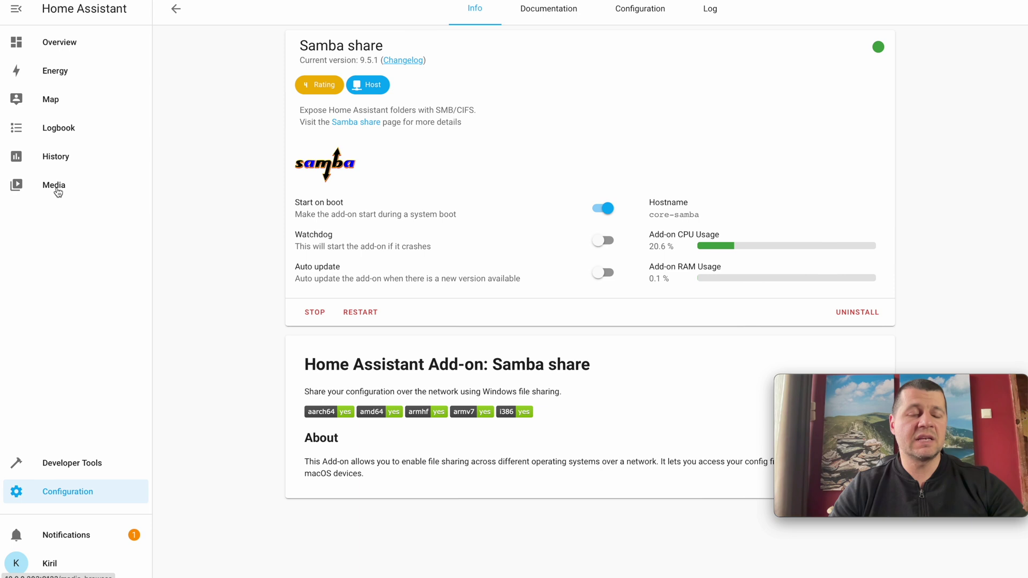
# Step: Play and pause sample-mp4-file.mp4 from the Media browser, close the player, and return to Configuration
pyautogui.click(58, 191)
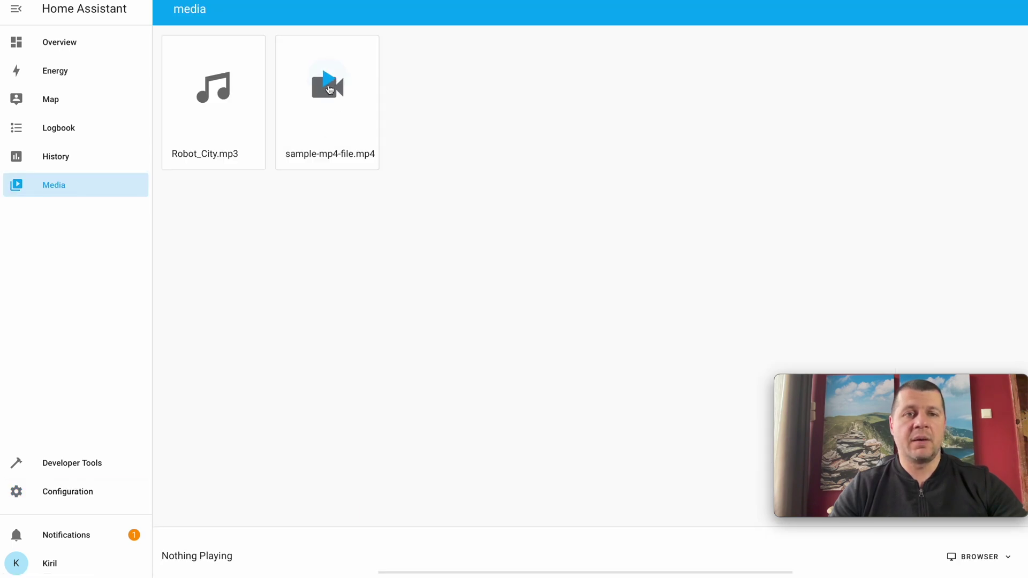
pyautogui.click(329, 88)
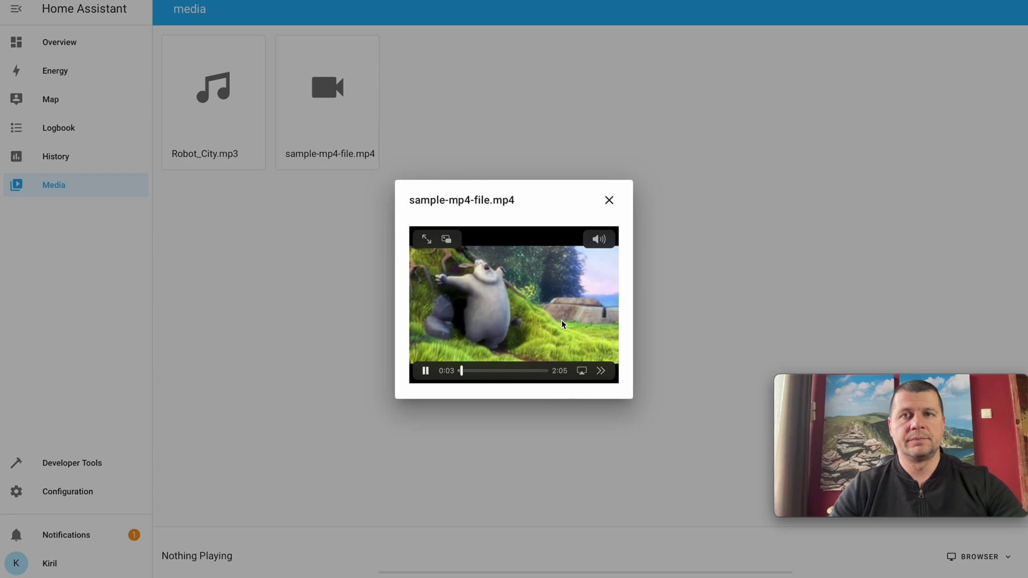
pyautogui.click(425, 371)
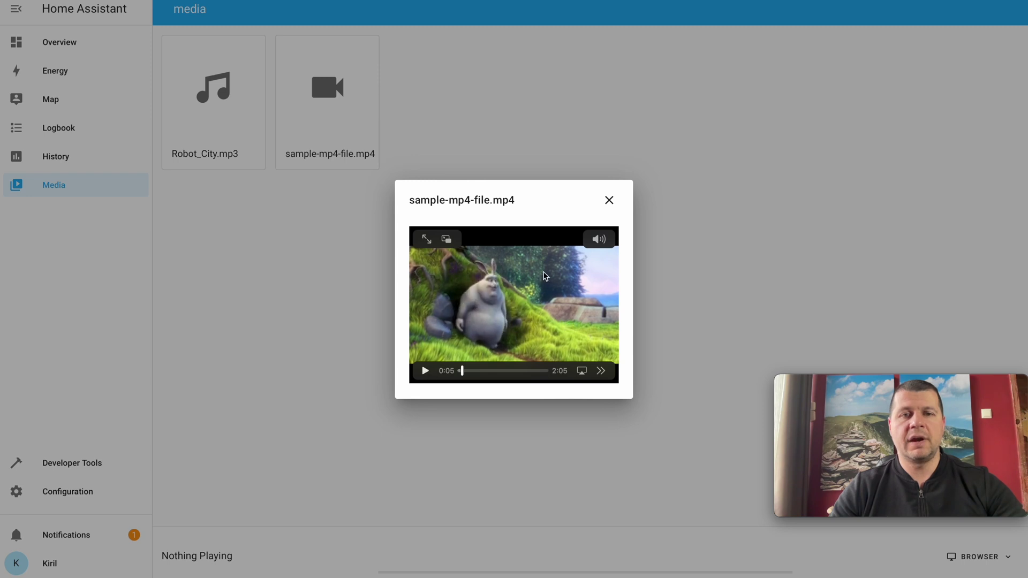
pyautogui.click(609, 201)
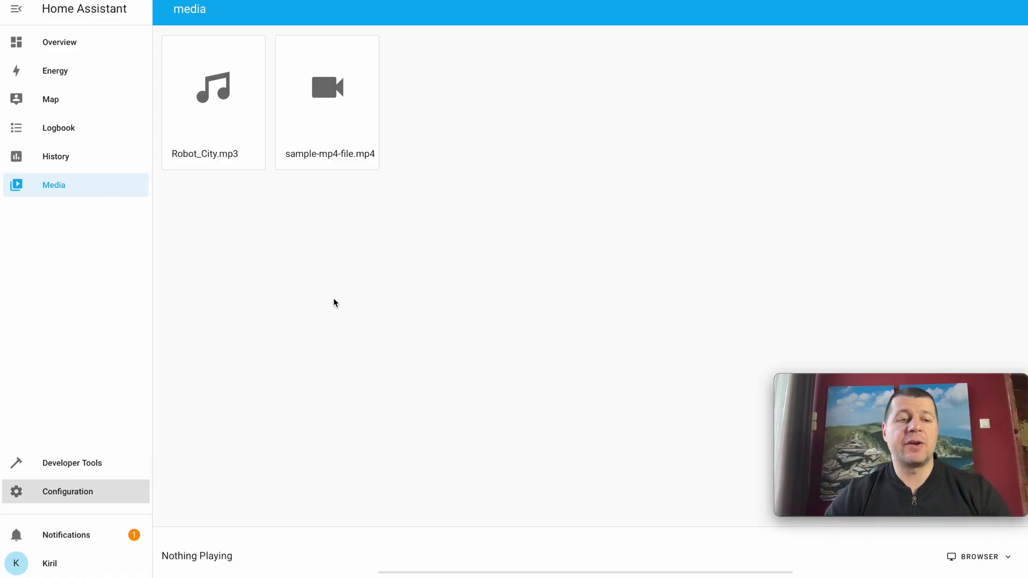
pyautogui.click(99, 499)
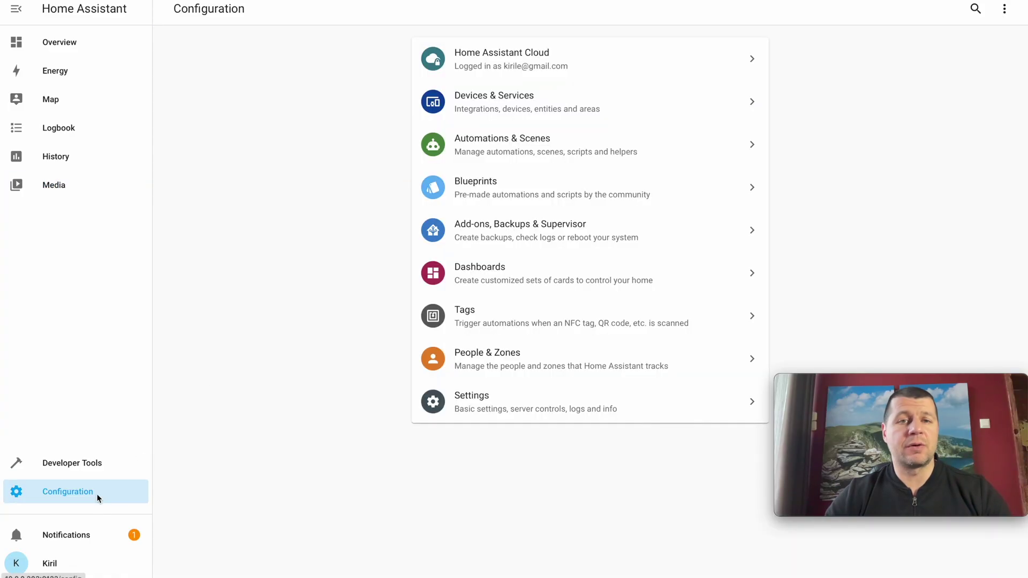
# Step: Install the VLC add-on 0.1.3 found by searching 'vlc' and start it
pyautogui.click(529, 233)
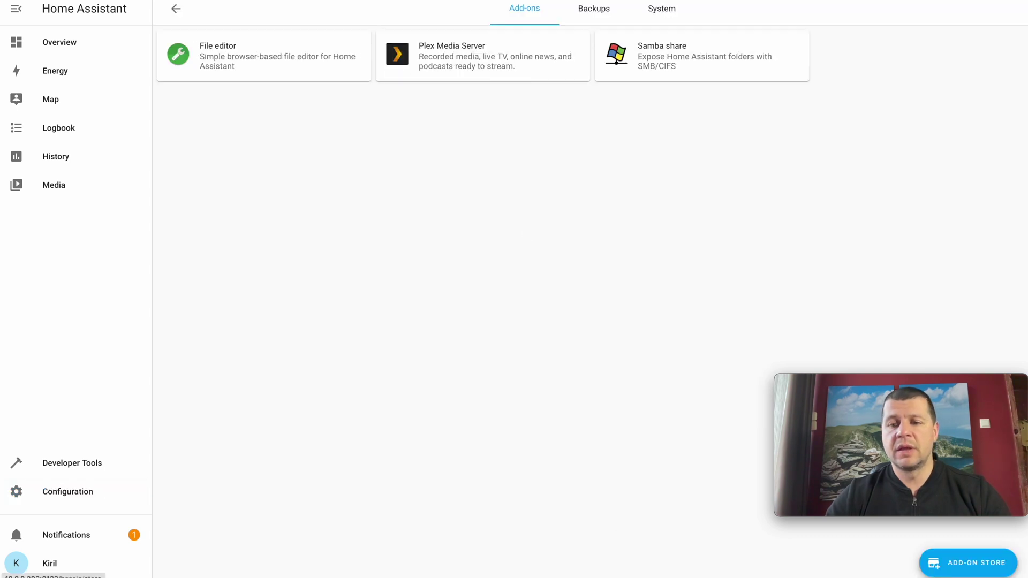
pyautogui.click(990, 566)
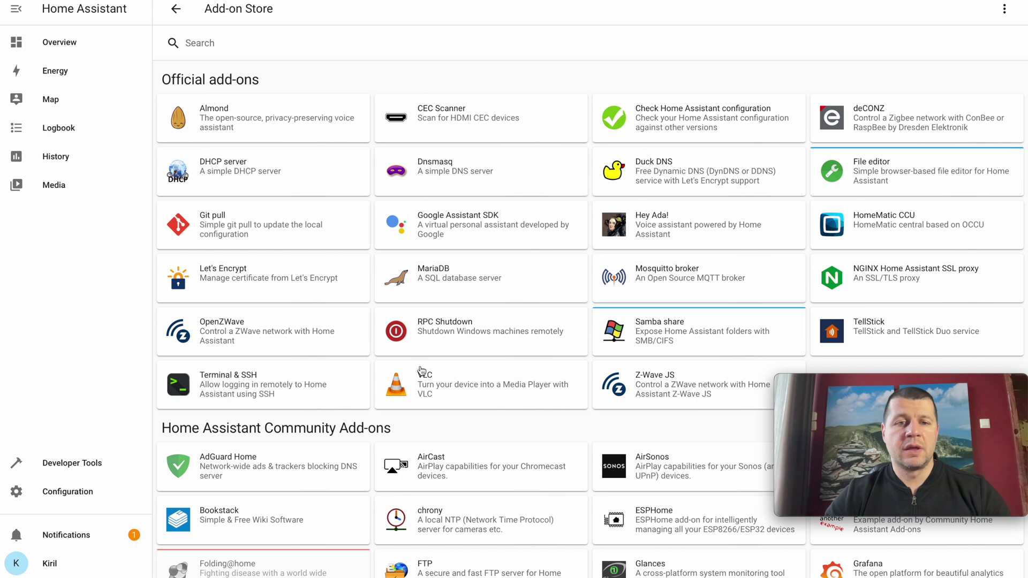
pyautogui.click(275, 42)
pyautogui.write('vlc')
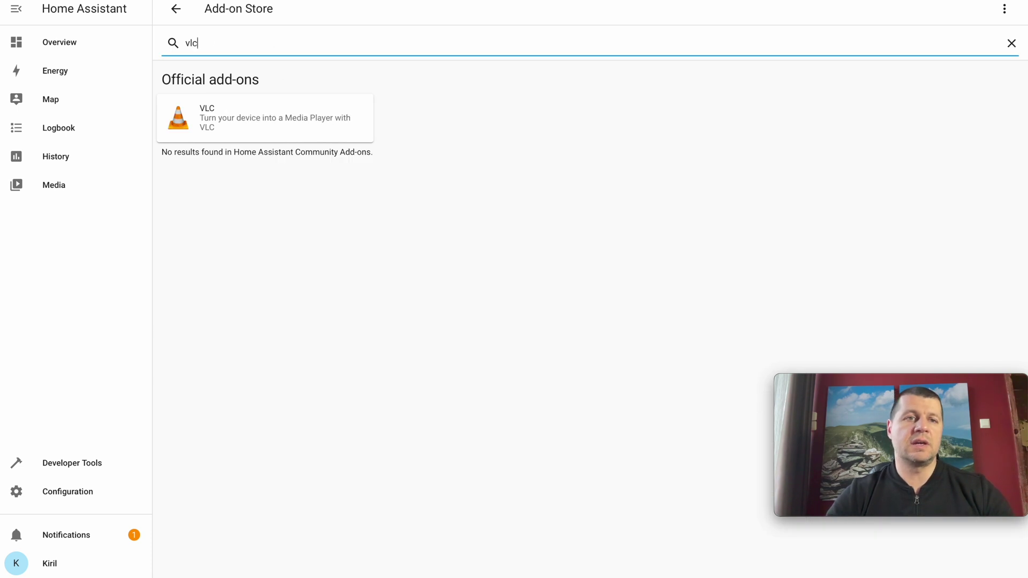
pyautogui.click(231, 120)
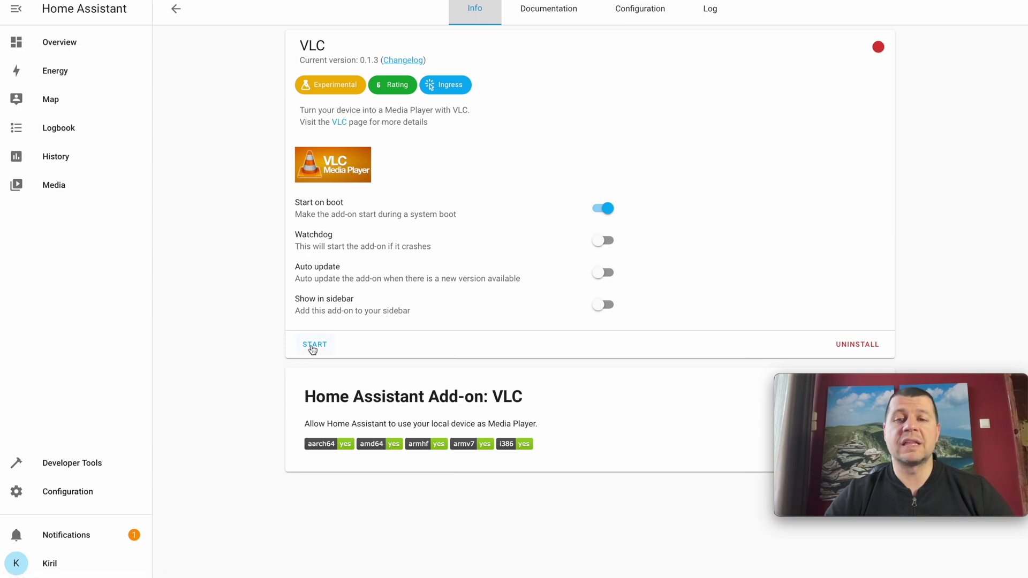
pyautogui.click(313, 349)
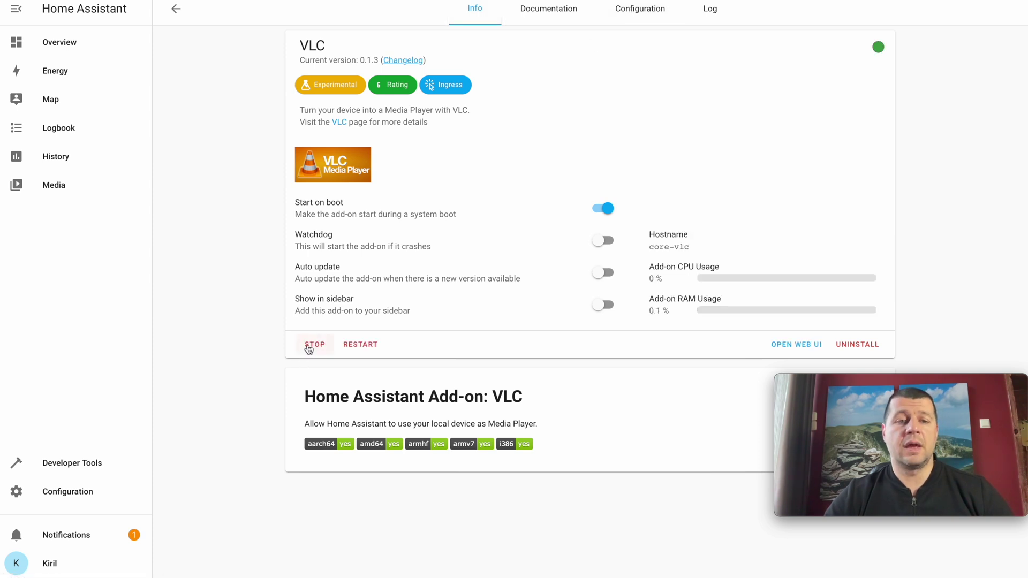
pyautogui.click(89, 492)
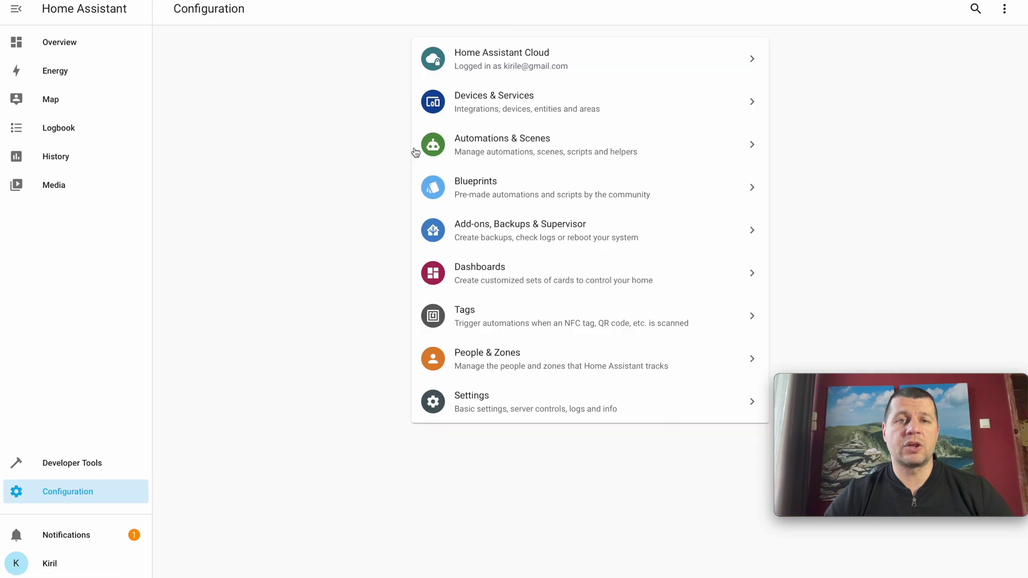
# Step: Add the 'VLC media player via Telnet' integration for the discovered core-vlc add-on, creating the VLC-TELNET device
pyautogui.click(485, 113)
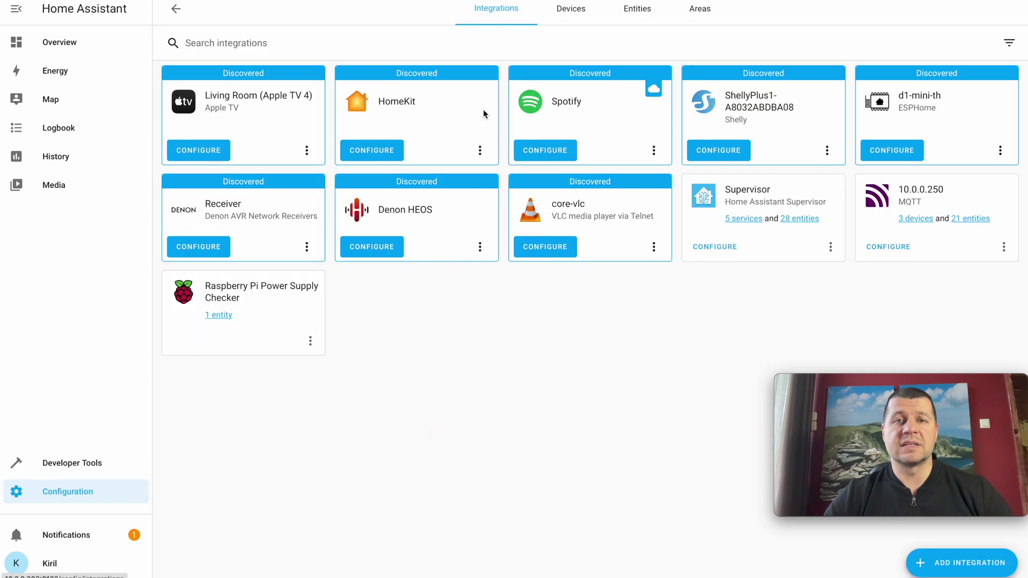
pyautogui.click(928, 563)
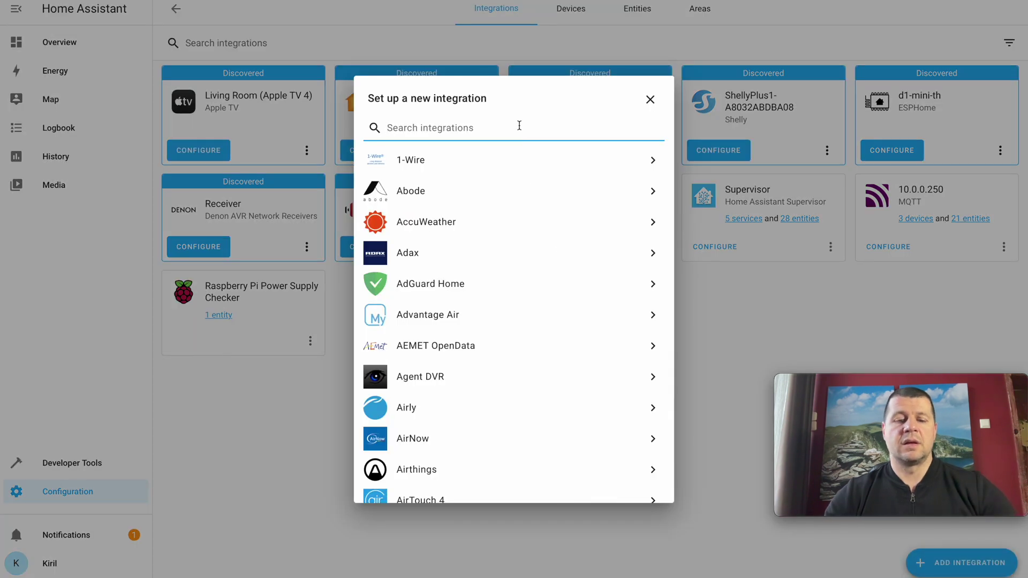
pyautogui.write('vlc')
pyautogui.click(488, 156)
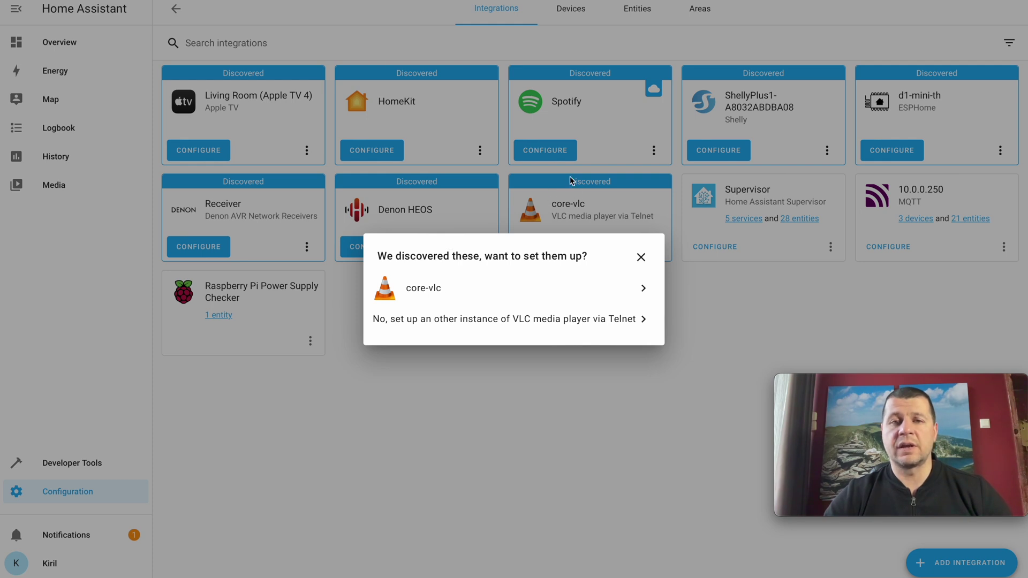
pyautogui.click(422, 293)
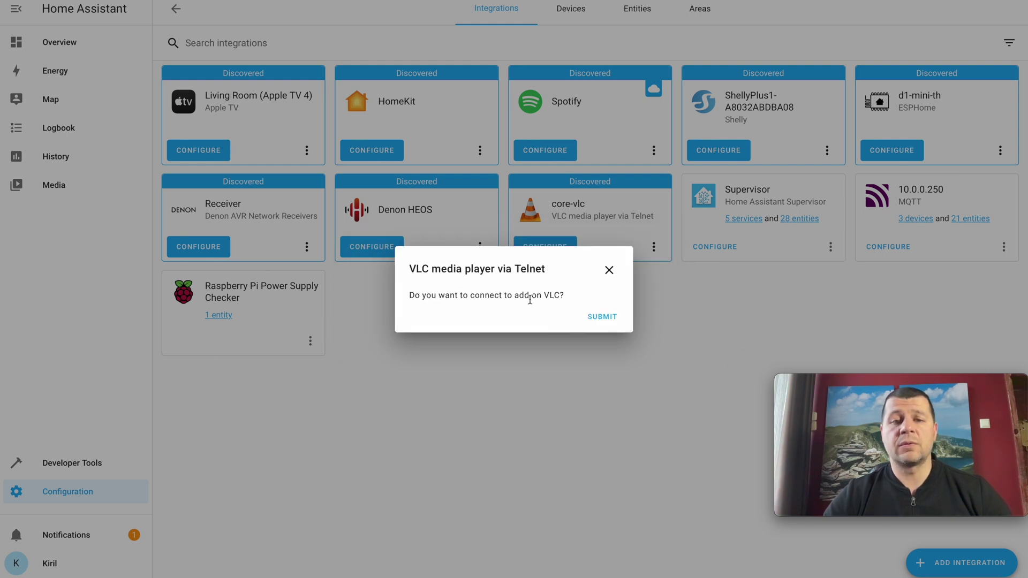
pyautogui.click(603, 319)
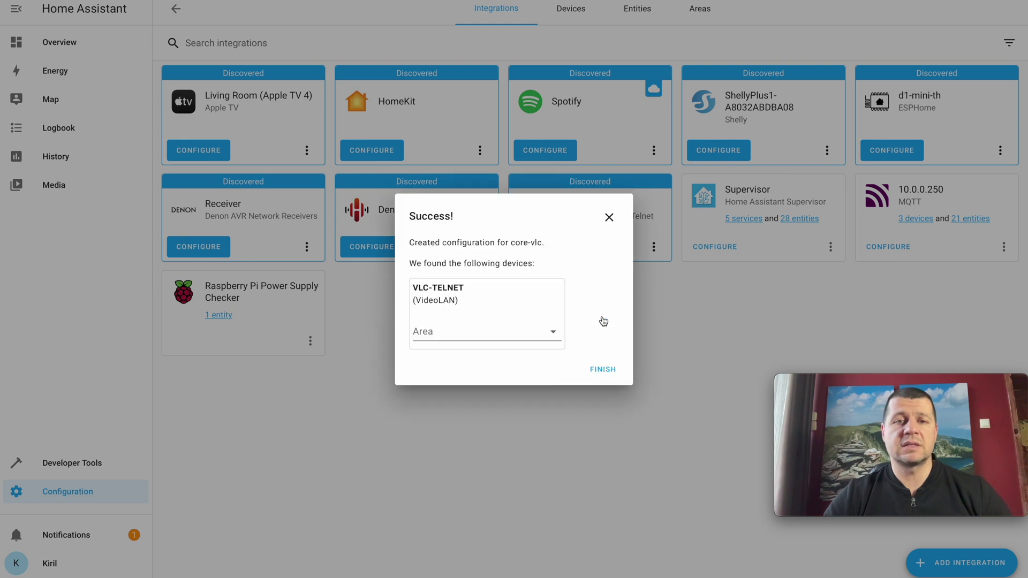
pyautogui.click(599, 369)
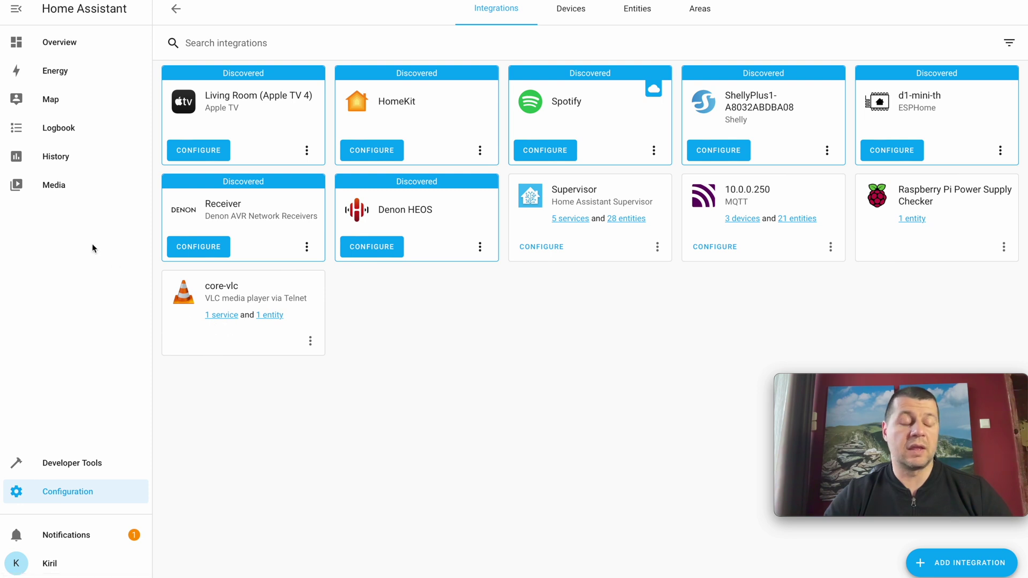
# Step: In the Media library, switch the player to VLC-TELNET and play Robot_City.mp3
pyautogui.click(58, 188)
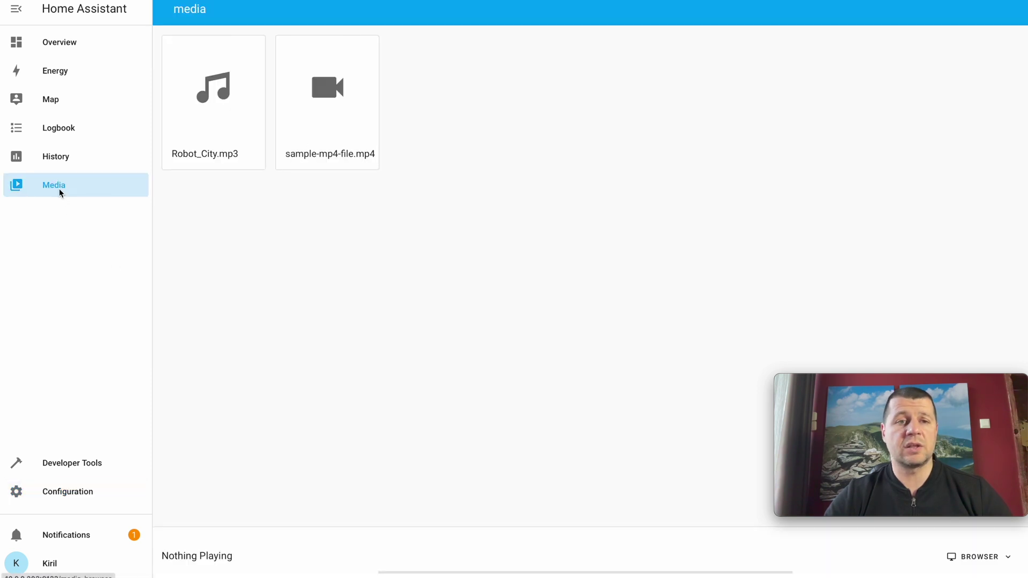
pyautogui.click(992, 558)
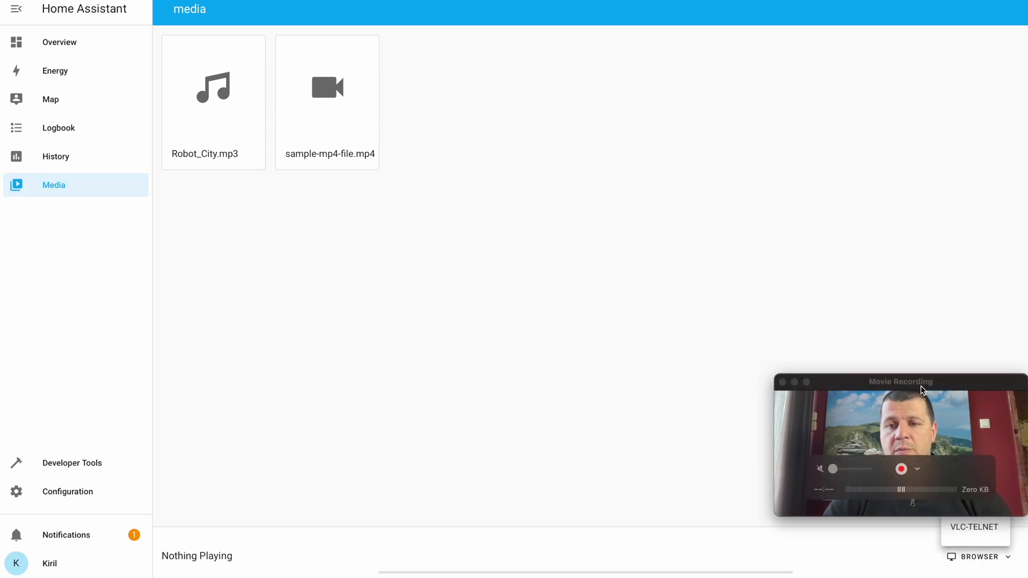
pyautogui.moveTo(922, 390); pyautogui.dragTo(922, 341)
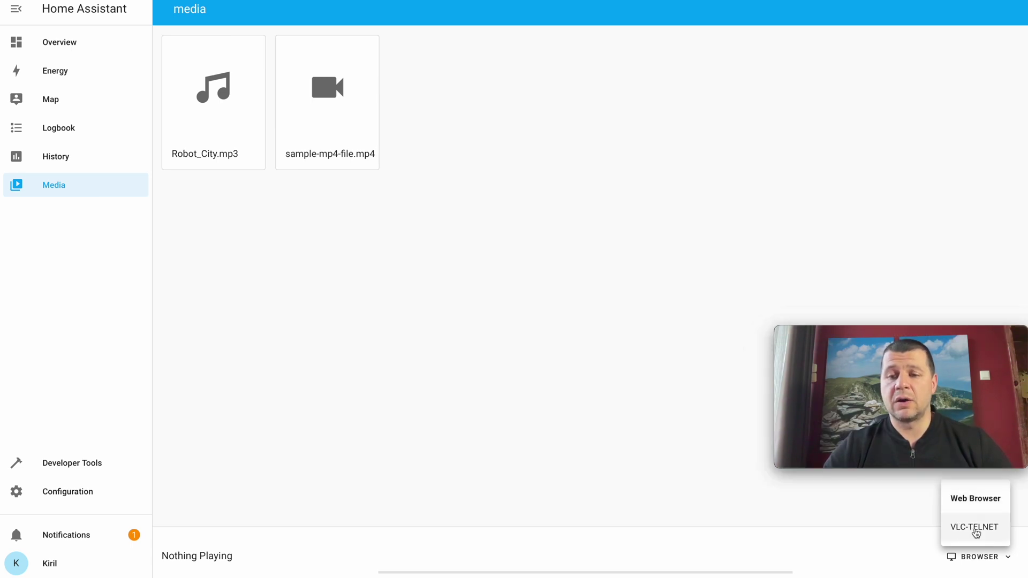
pyautogui.click(973, 529)
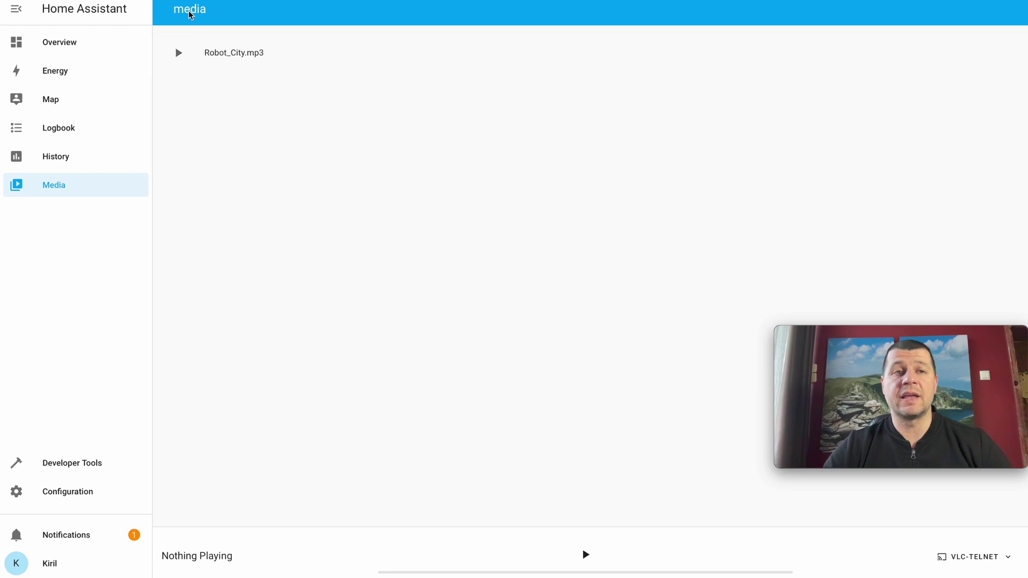
pyautogui.click(179, 54)
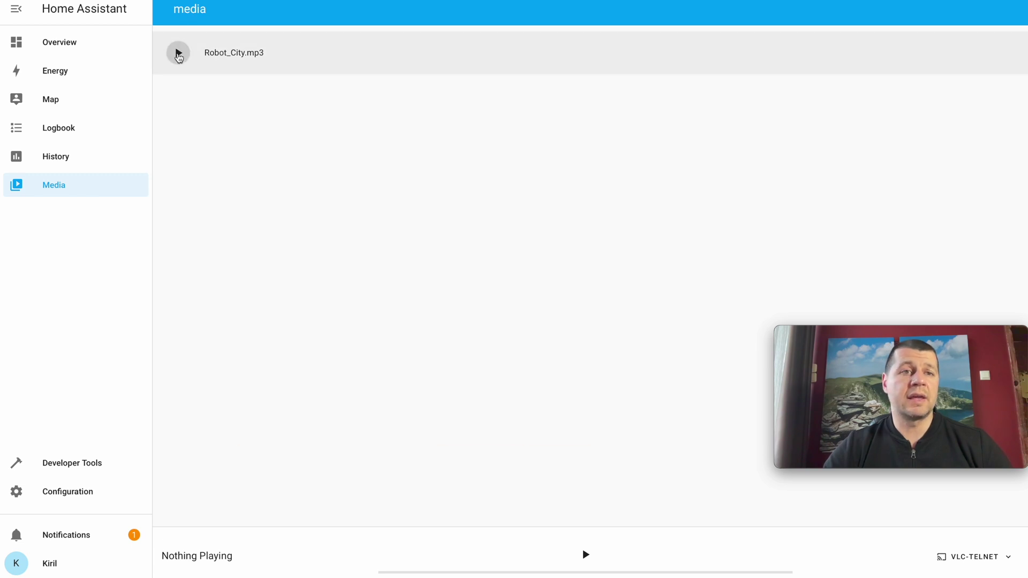
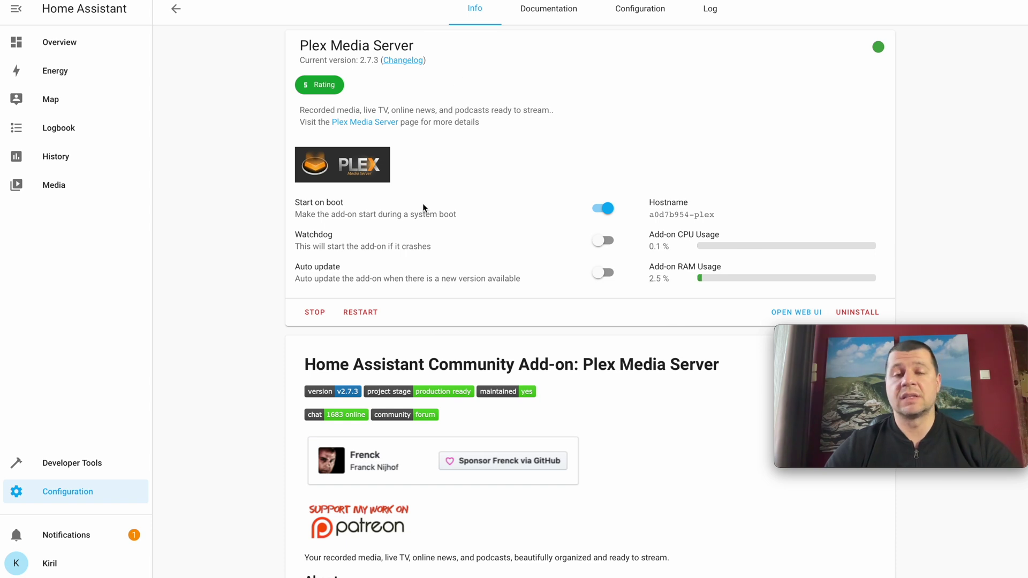
pyautogui.click(645, 13)
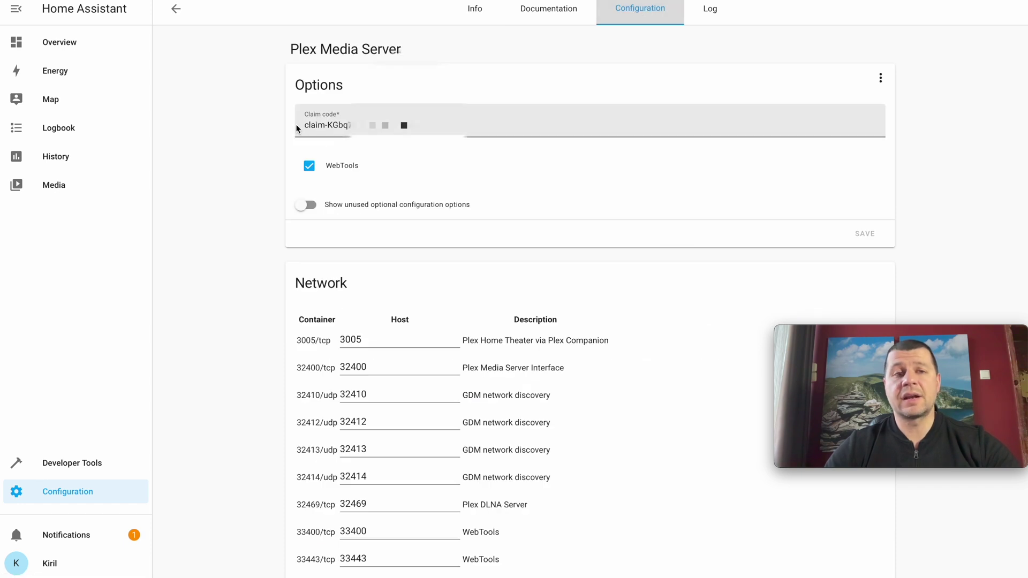
pyautogui.click(471, 132)
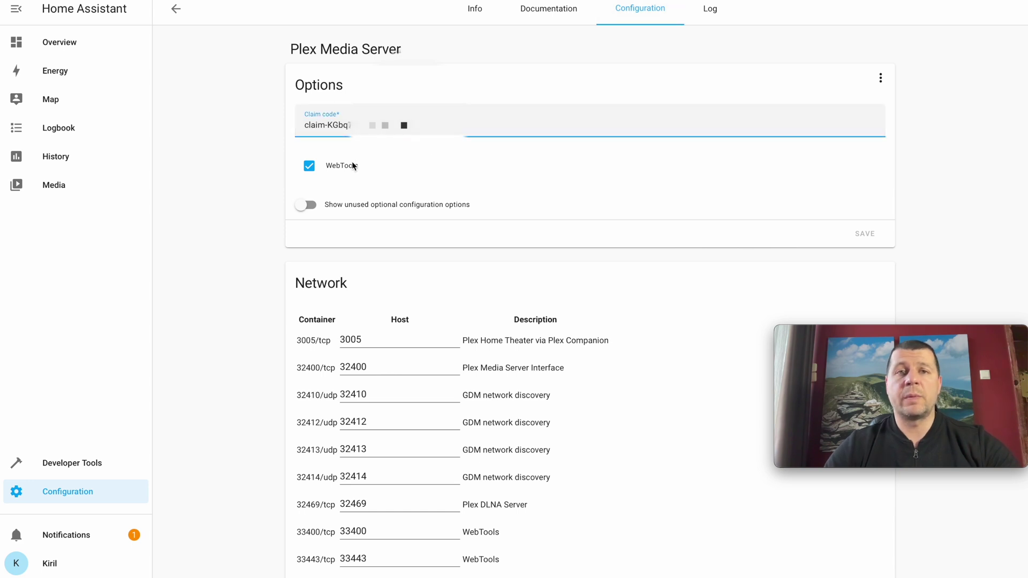
pyautogui.click(481, 11)
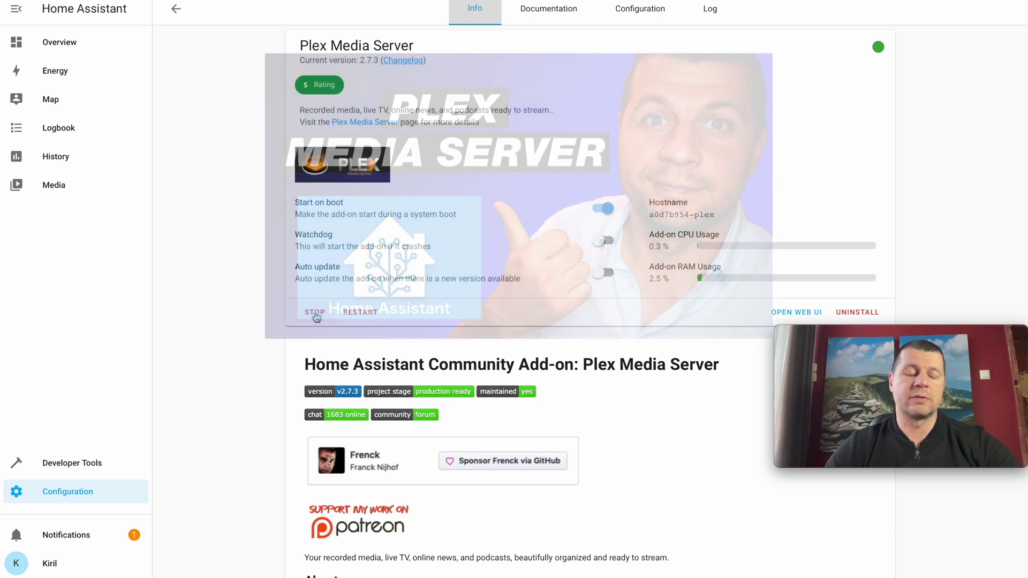
# Step: Add the Plex Media Server integration with a new plex.tv token, authorised by the Plex account
pyautogui.click(89, 493)
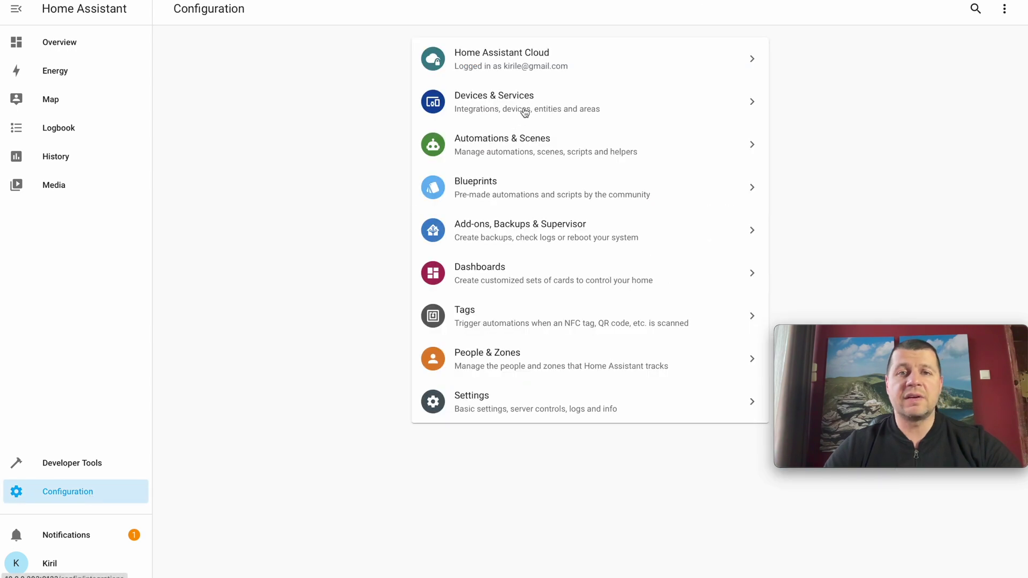
pyautogui.click(525, 111)
pyautogui.click(939, 565)
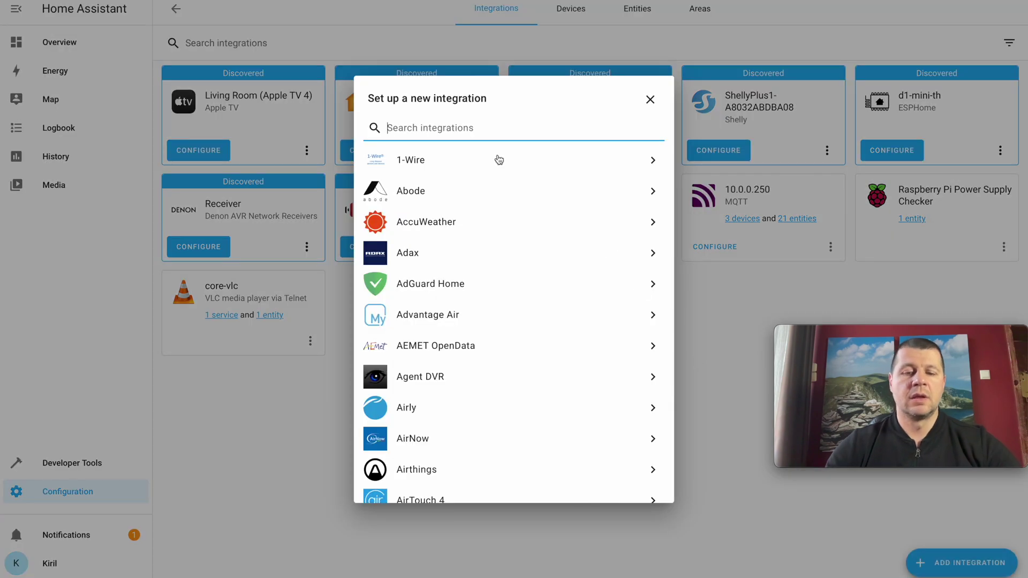
pyautogui.write('plex')
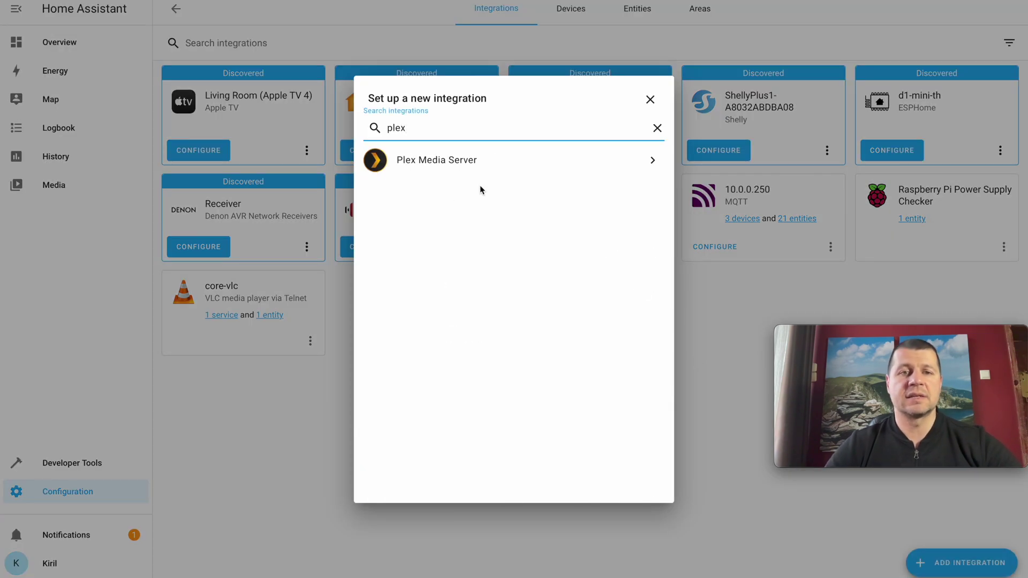
pyautogui.click(423, 162)
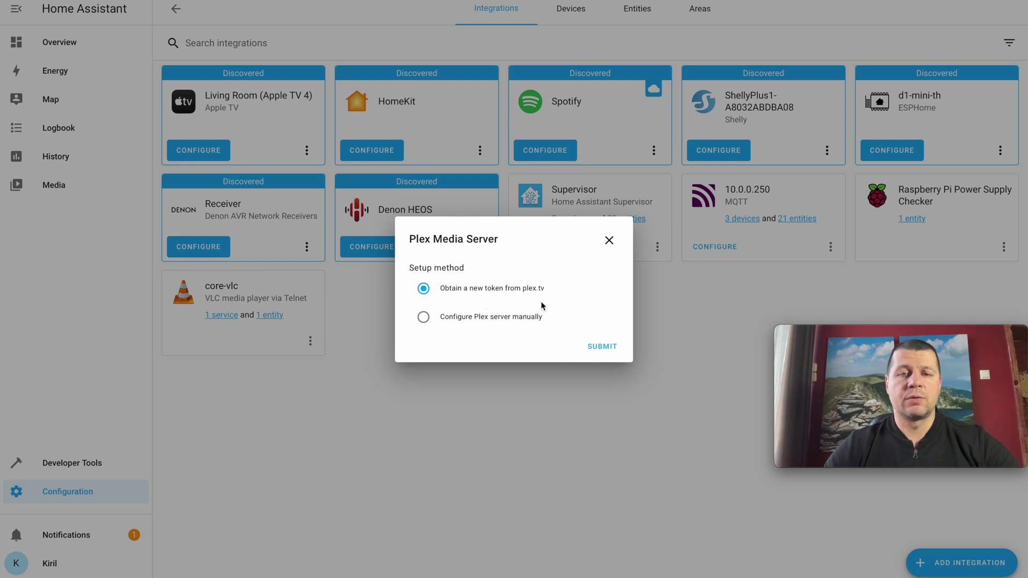
pyautogui.click(602, 346)
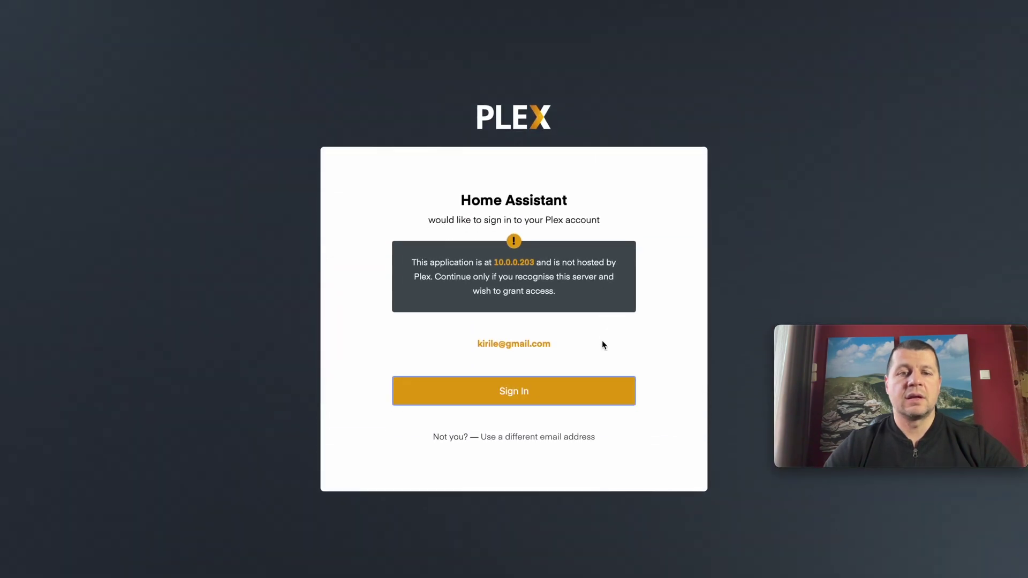
pyautogui.click(512, 394)
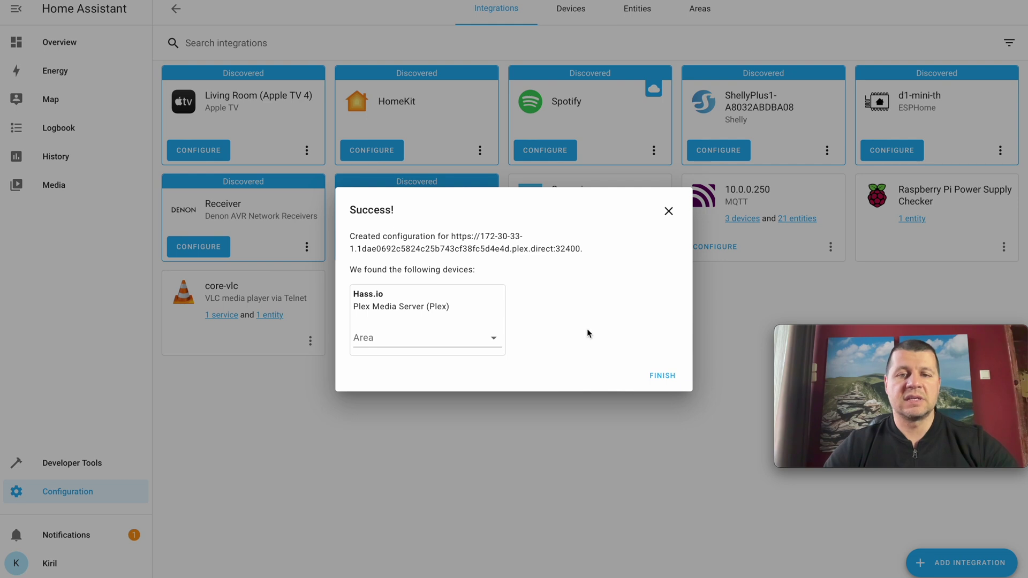
pyautogui.click(663, 377)
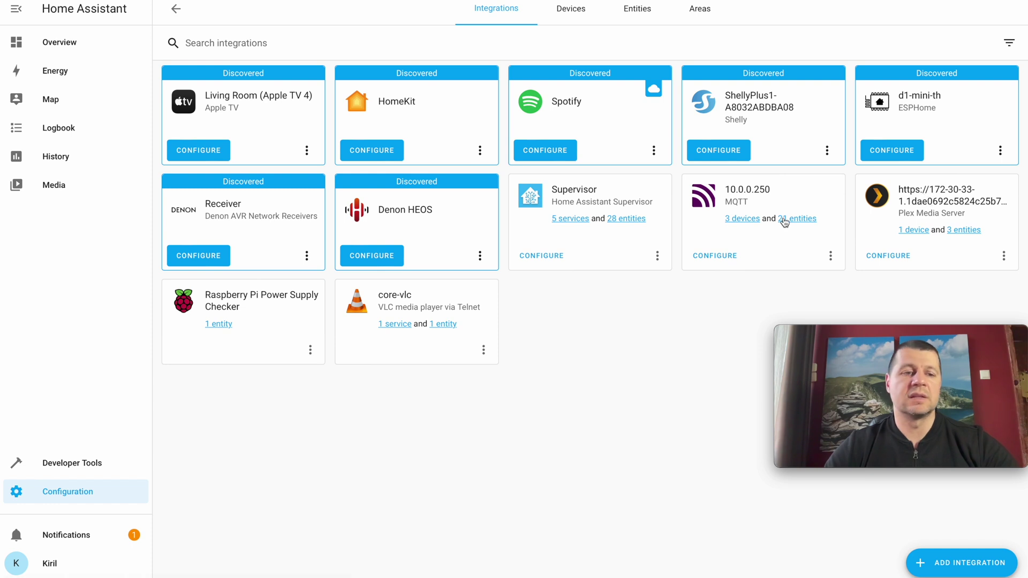
# Step: Target the Plex Web (Safari) player in Media, open its Music library, then open a blank tab
pyautogui.click(62, 197)
pyautogui.click(975, 557)
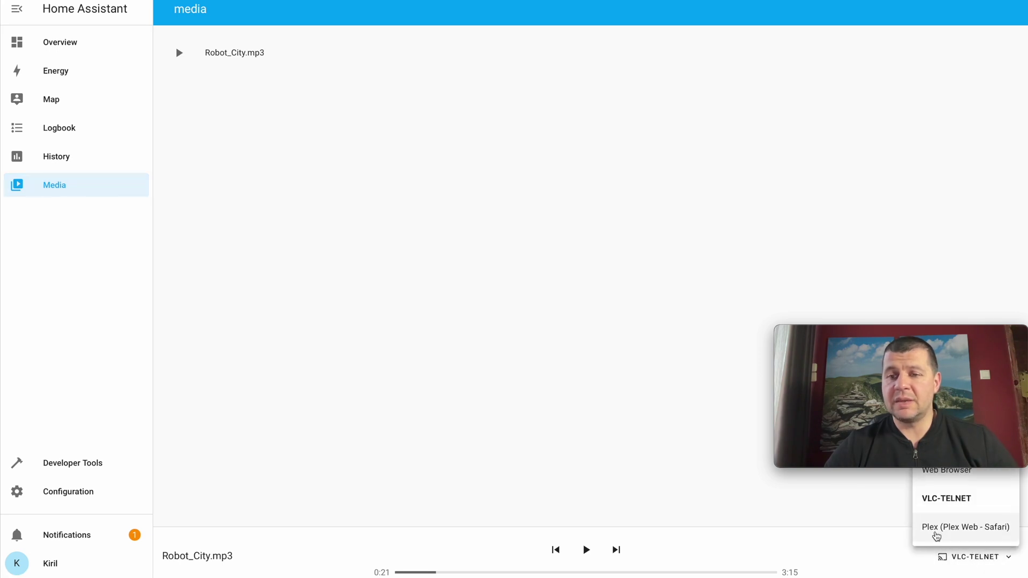
pyautogui.click(985, 533)
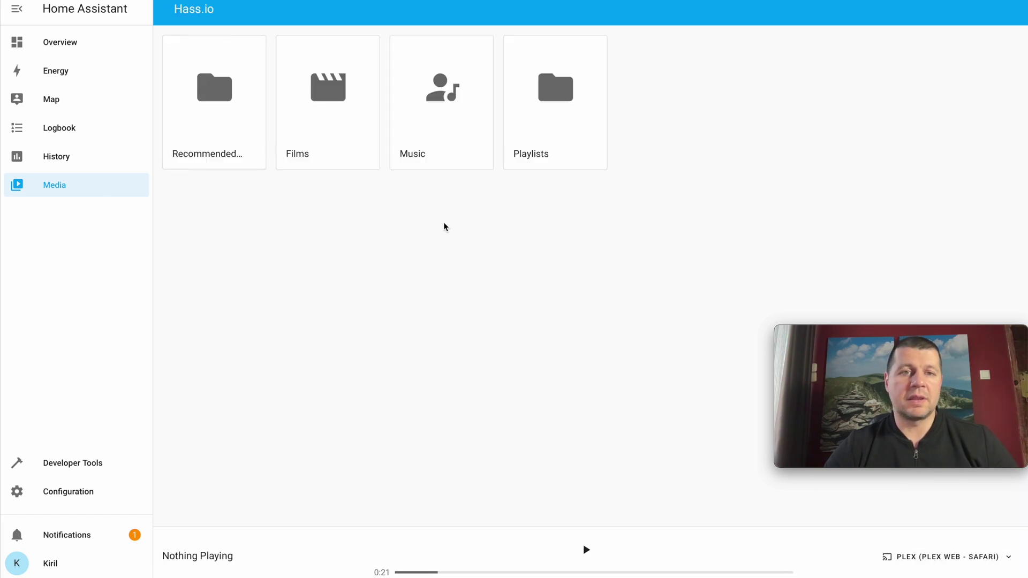
pyautogui.click(436, 101)
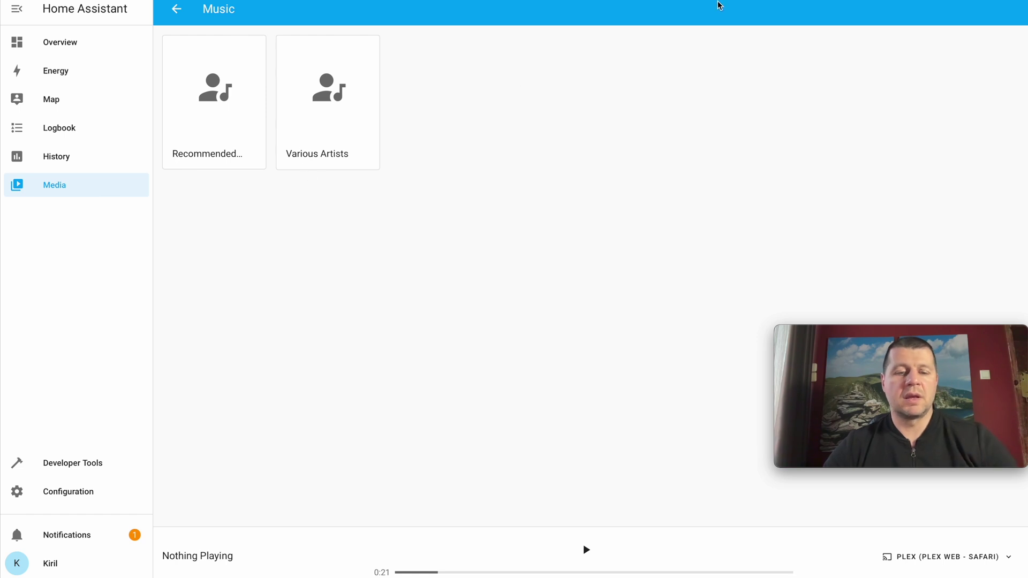
pyautogui.press('super+t')
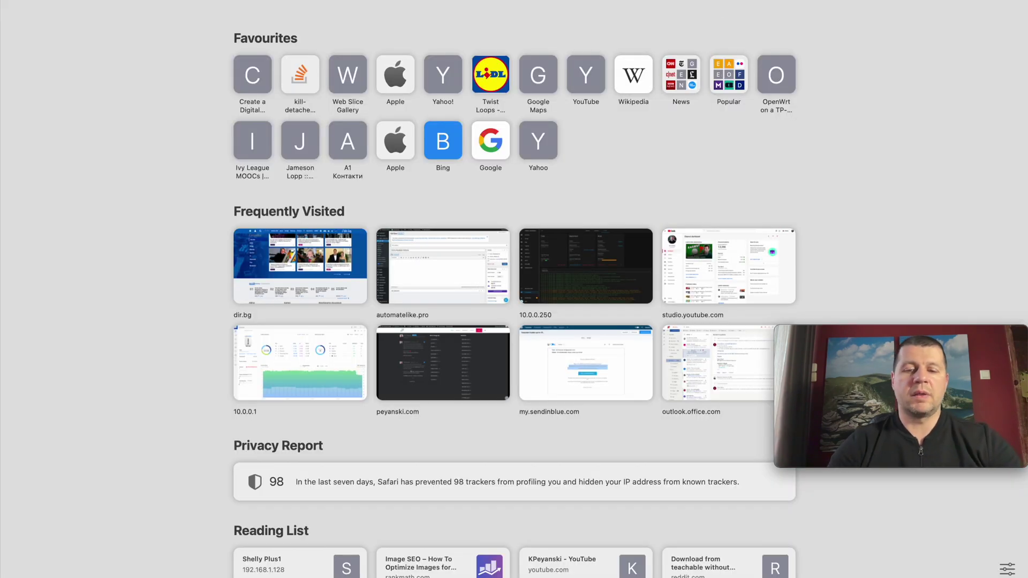
# Step: Load the Plex server at 10.0.0.203, play Various Artists from Music, and return to Home Assistant
pyautogui.write('10.0.0.203')
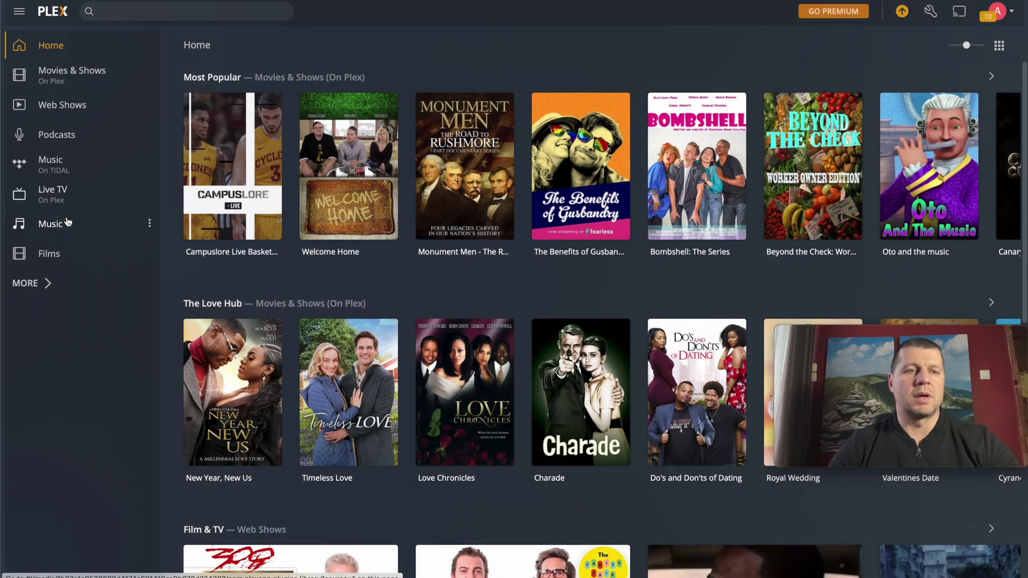
pyautogui.click(56, 226)
pyautogui.click(232, 150)
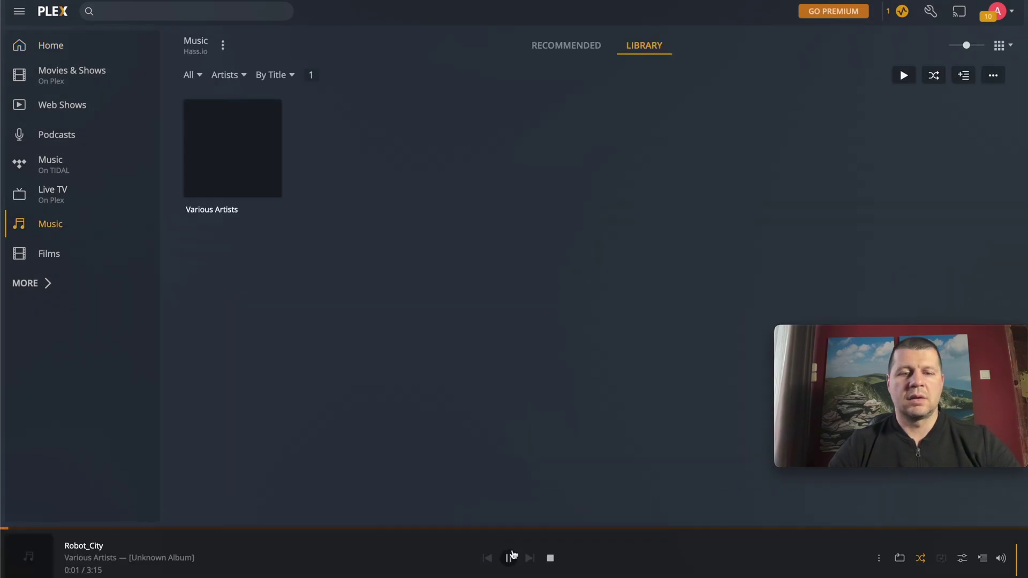
pyautogui.hotkey('ctrl', 'Tab')
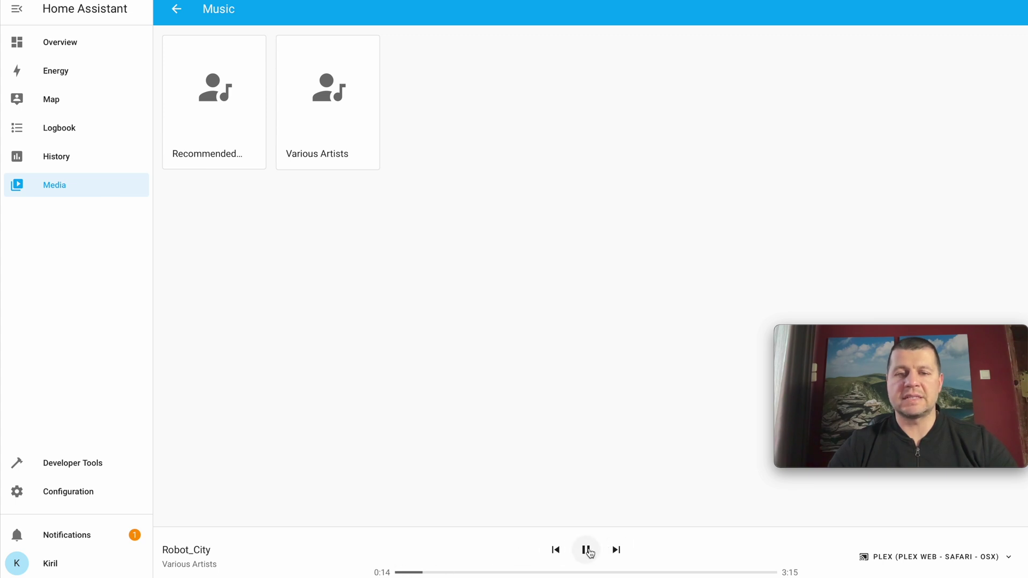
# Step: Pause Robot_City from the Home Assistant media player bar at 0:20
pyautogui.click(587, 550)
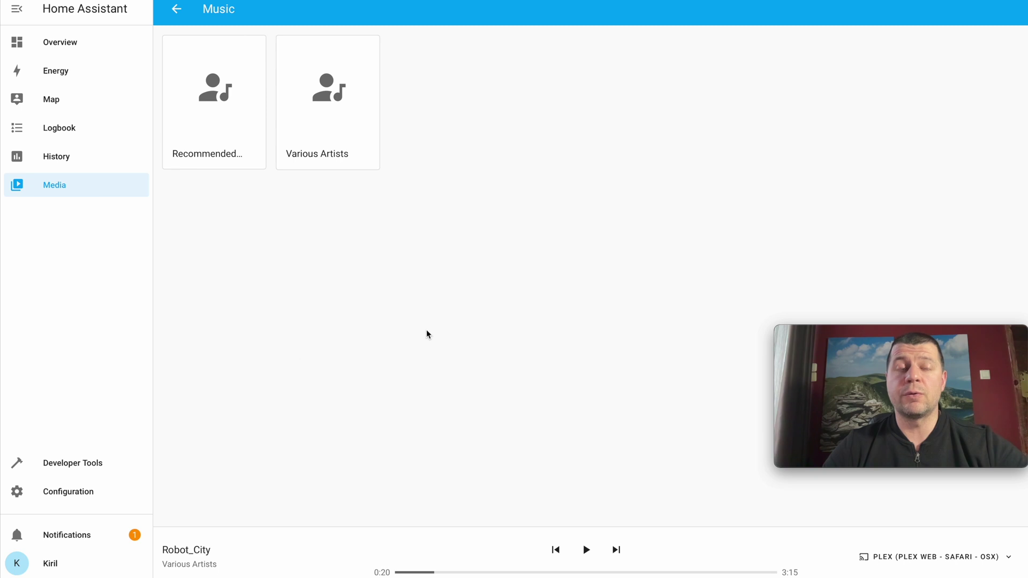
# Step: Set up the Kodi integration for host 10.0.0.214 on port 8080
pyautogui.click(76, 499)
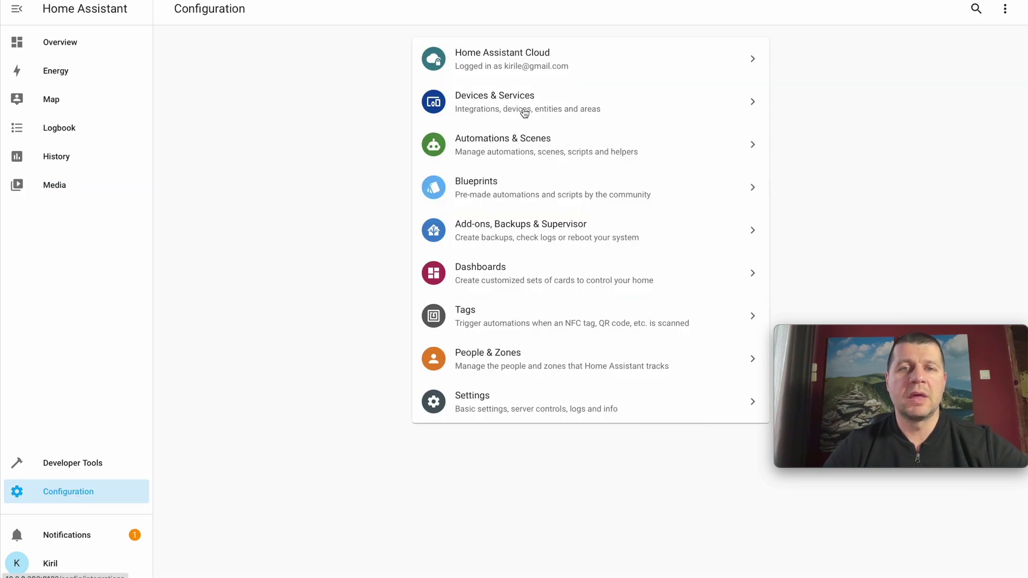
pyautogui.click(524, 113)
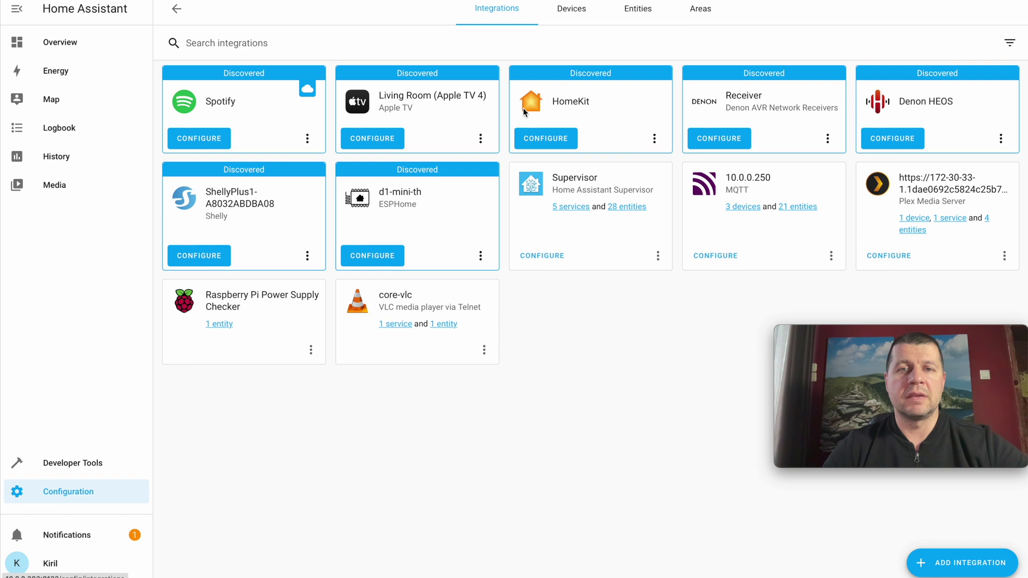
pyautogui.click(931, 562)
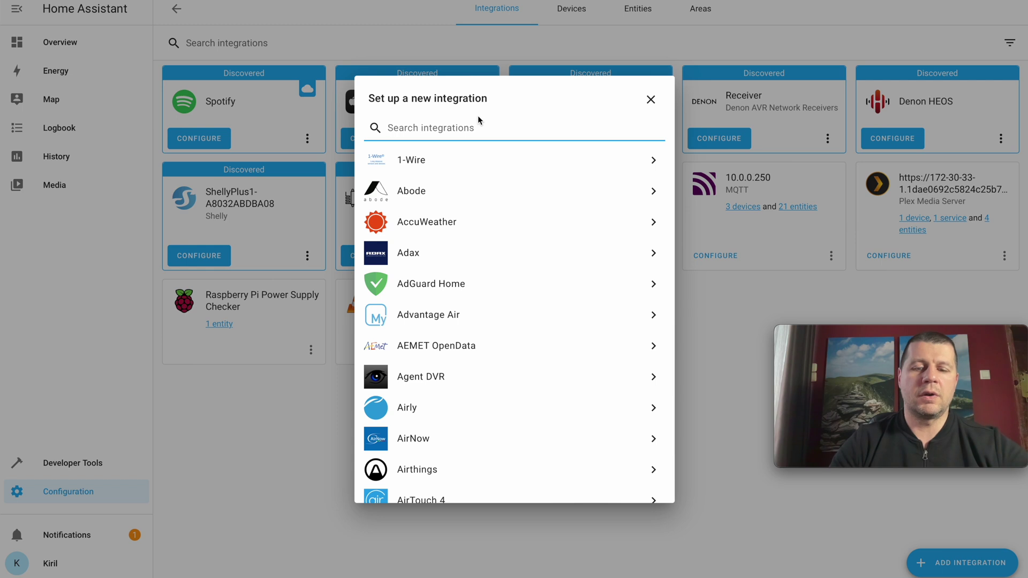
pyautogui.write('kodi')
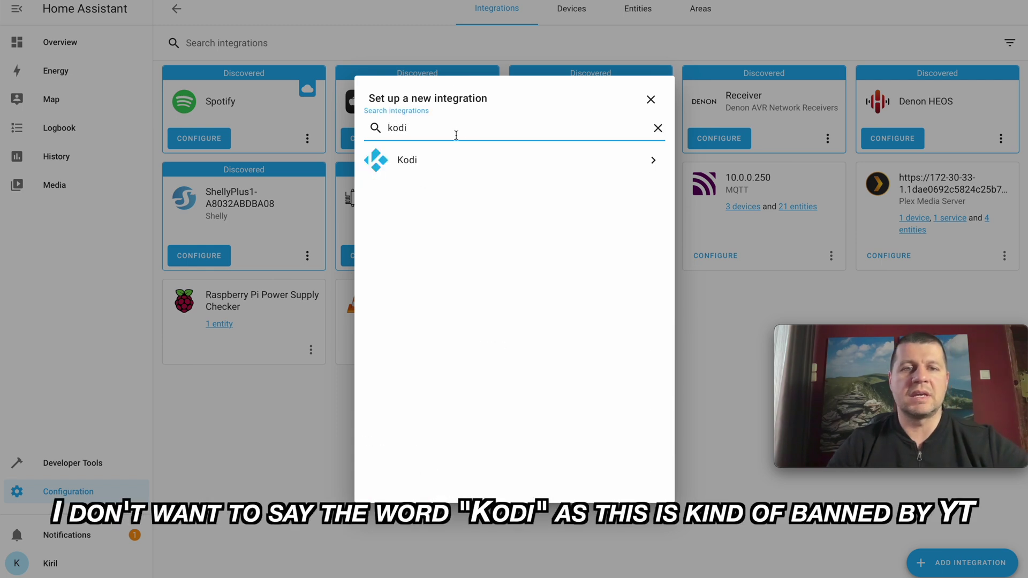
pyautogui.click(412, 161)
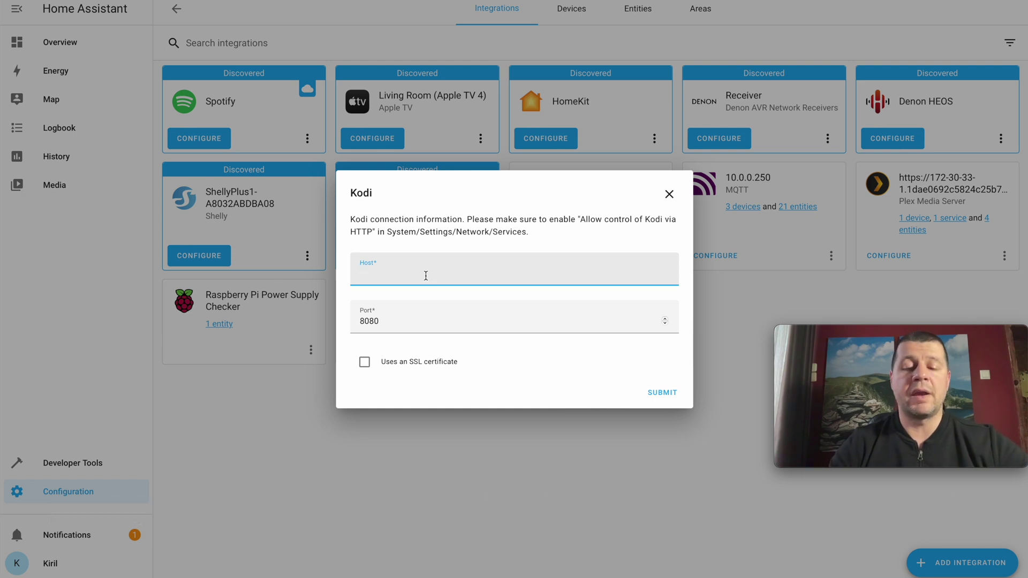
pyautogui.write('10.0.0.214')
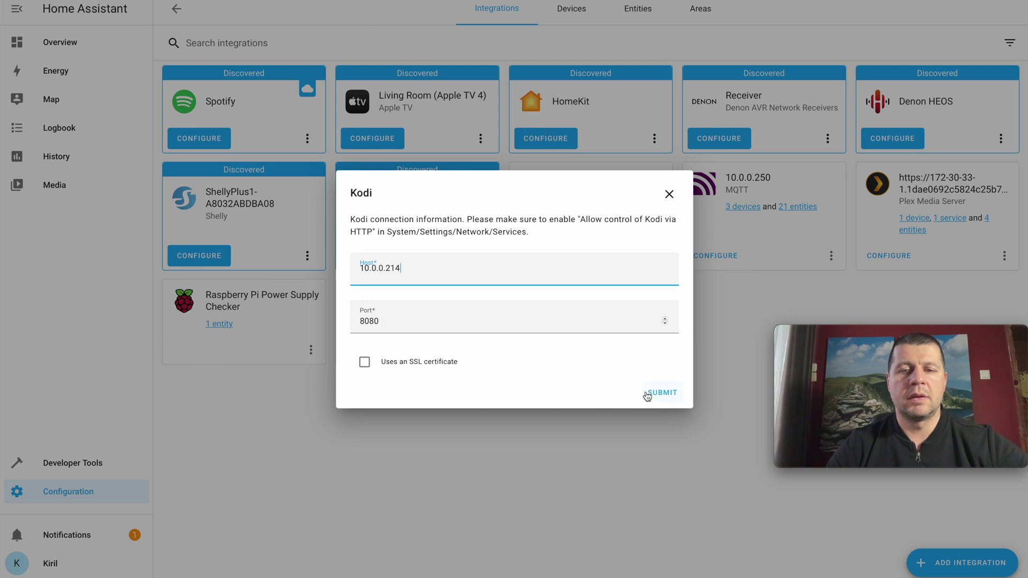
pyautogui.click(659, 394)
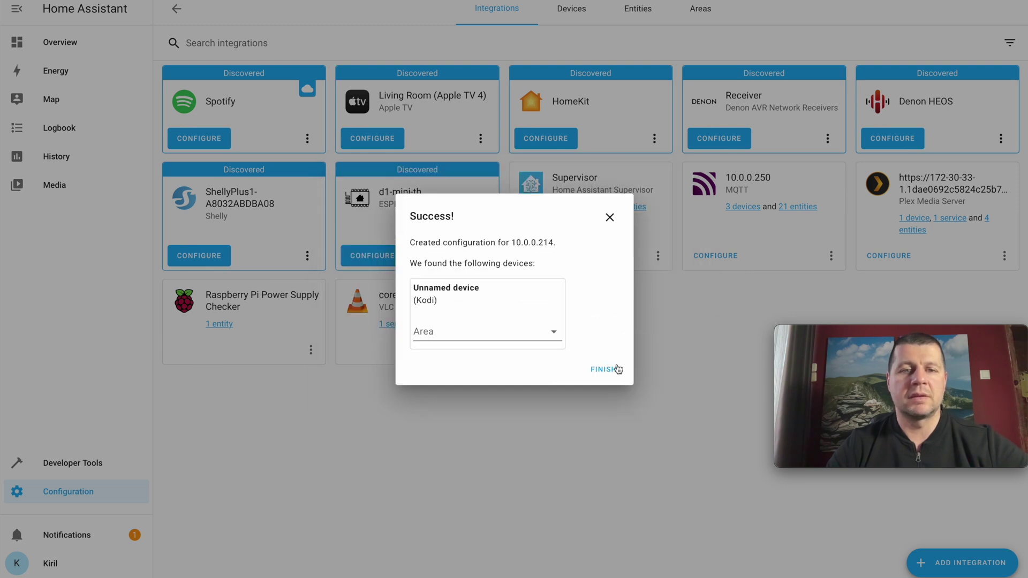
pyautogui.click(604, 369)
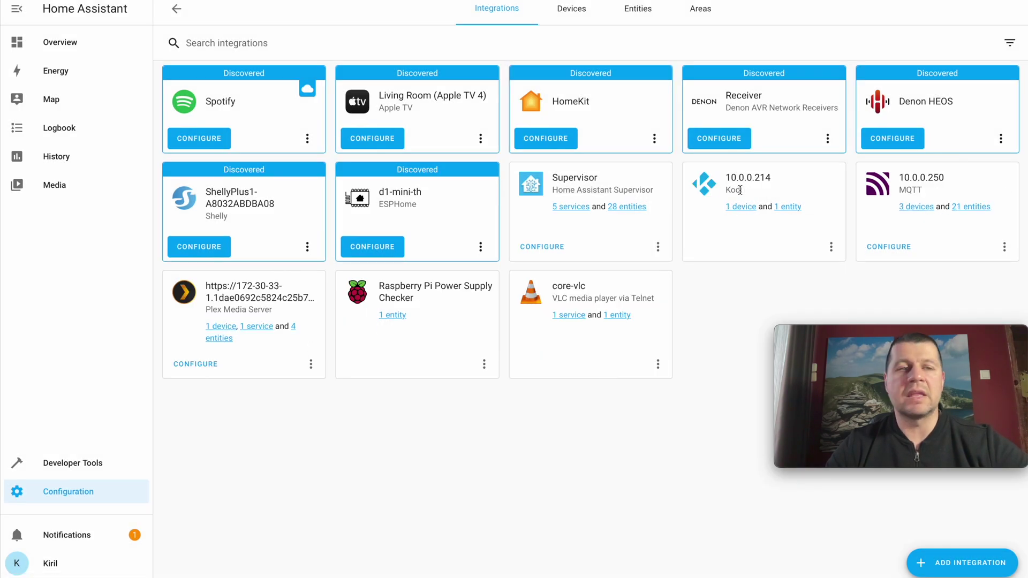
# Step: Target the Kodi player in Media, open Movies, and play then pause PAW Patrol: The Movie
pyautogui.click(54, 191)
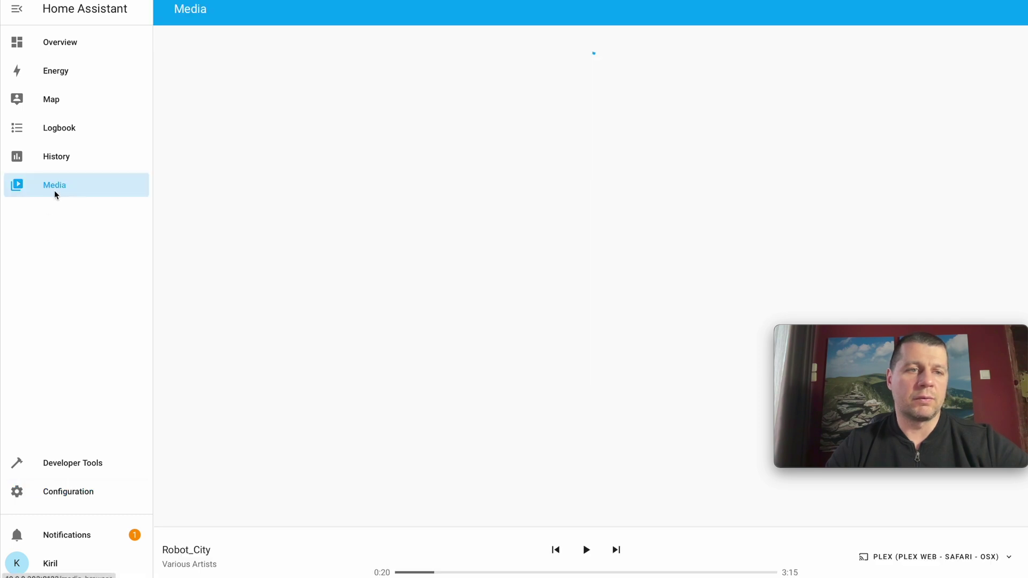
pyautogui.click(901, 556)
pyautogui.click(914, 532)
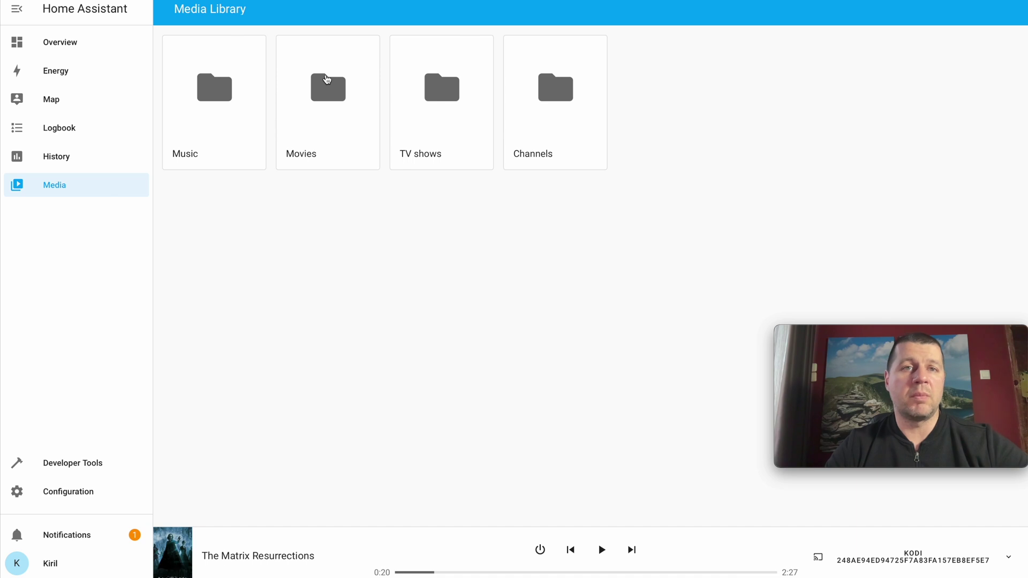
pyautogui.click(326, 79)
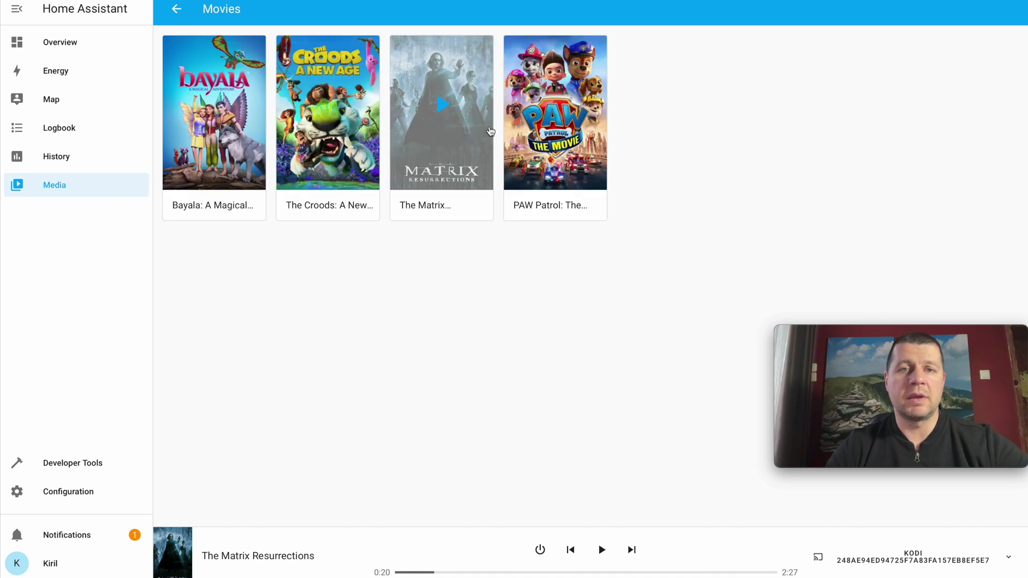
pyautogui.click(601, 550)
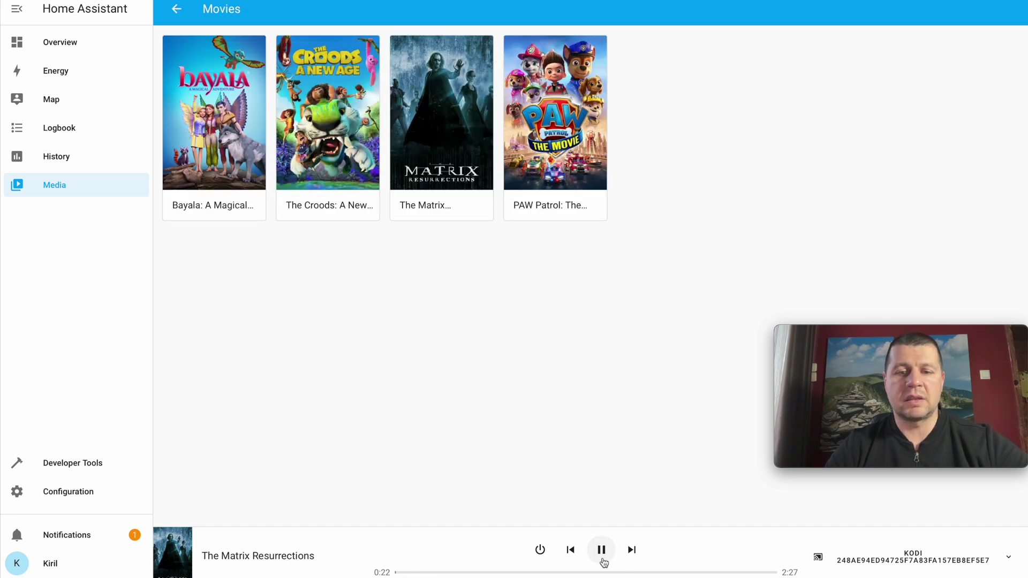
pyautogui.click(553, 128)
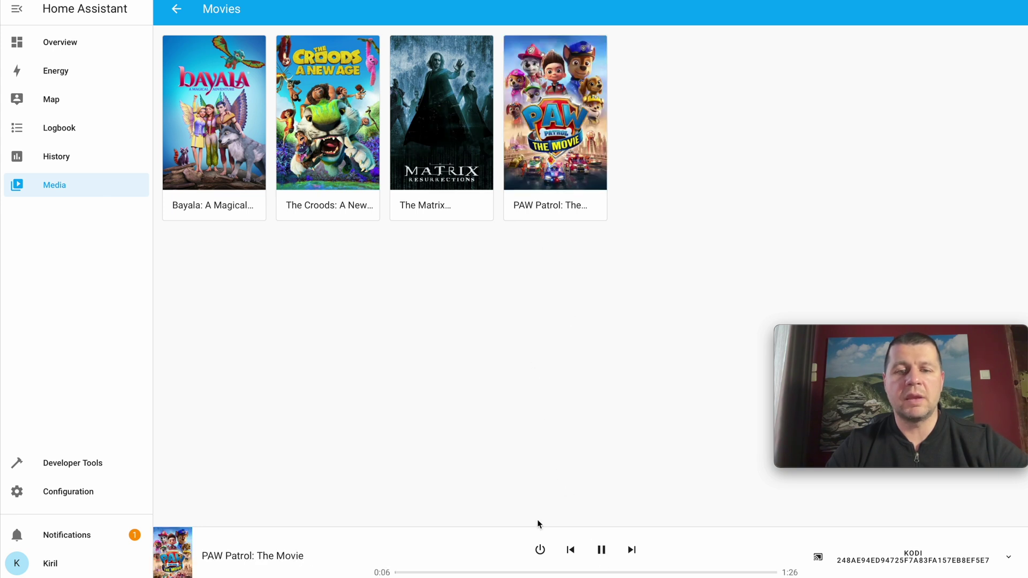
pyautogui.click(602, 550)
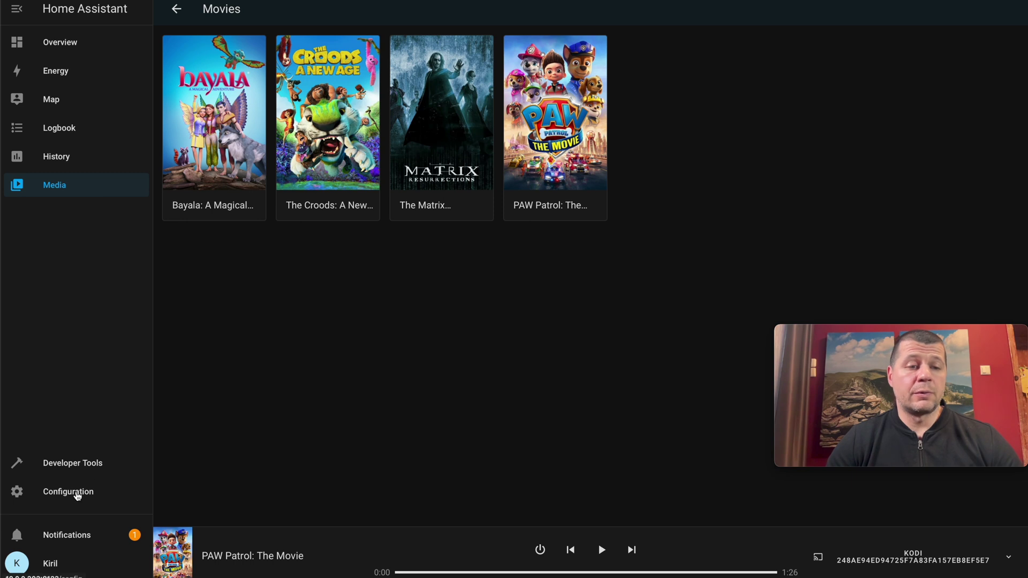
# Step: Go back to Configuration from the sidebar to reach Devices & Services
pyautogui.click(69, 492)
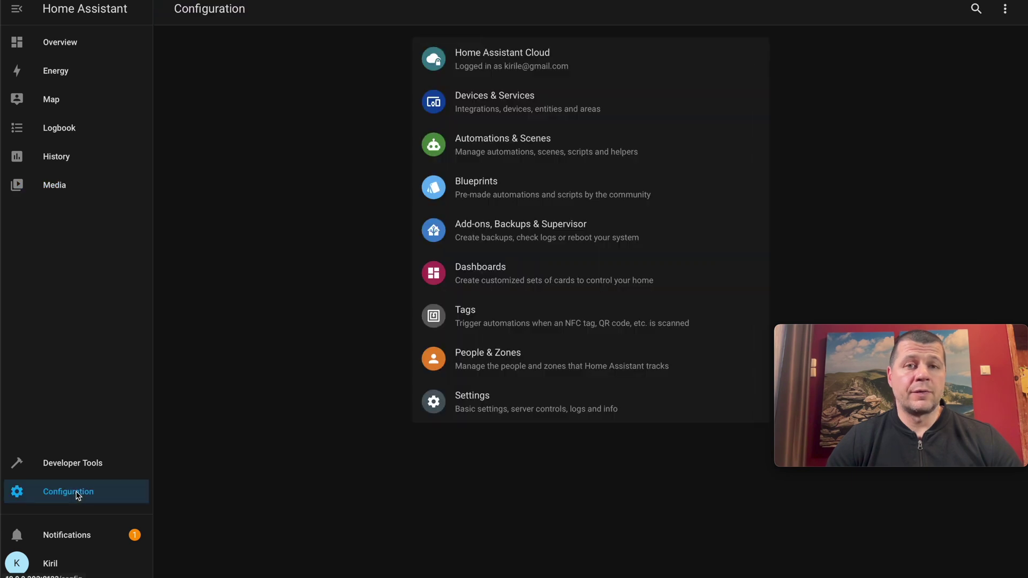
# Step: Configure the discovered Living Room Apple TV, submitting its pairing PIN and finishing setup
pyautogui.click(485, 105)
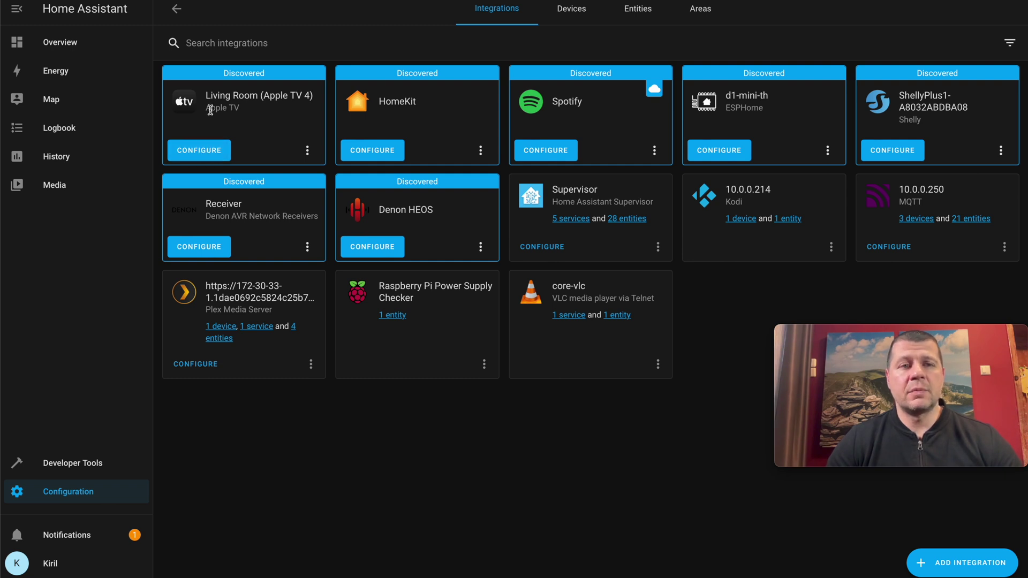
pyautogui.click(199, 151)
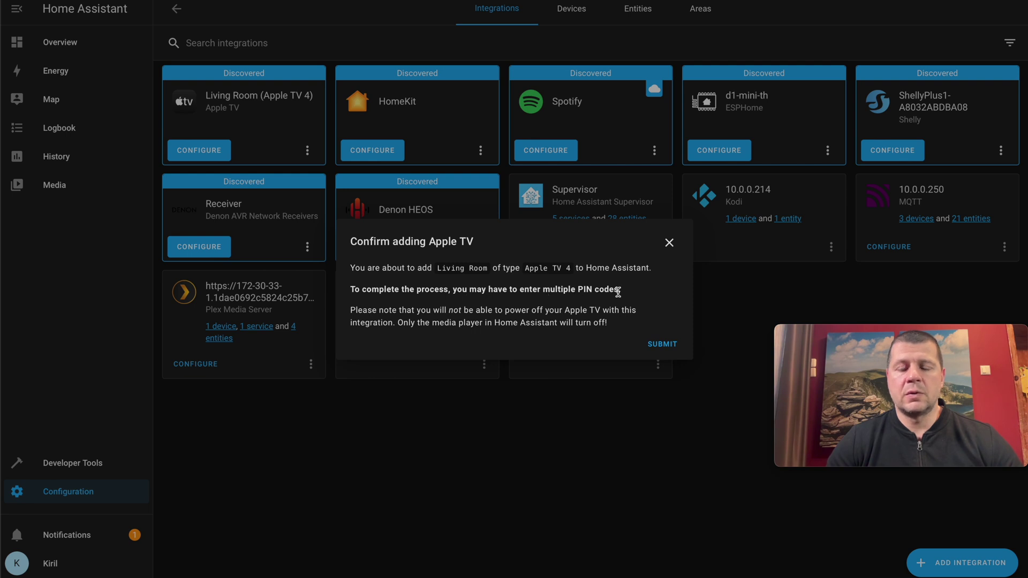
pyautogui.click(661, 344)
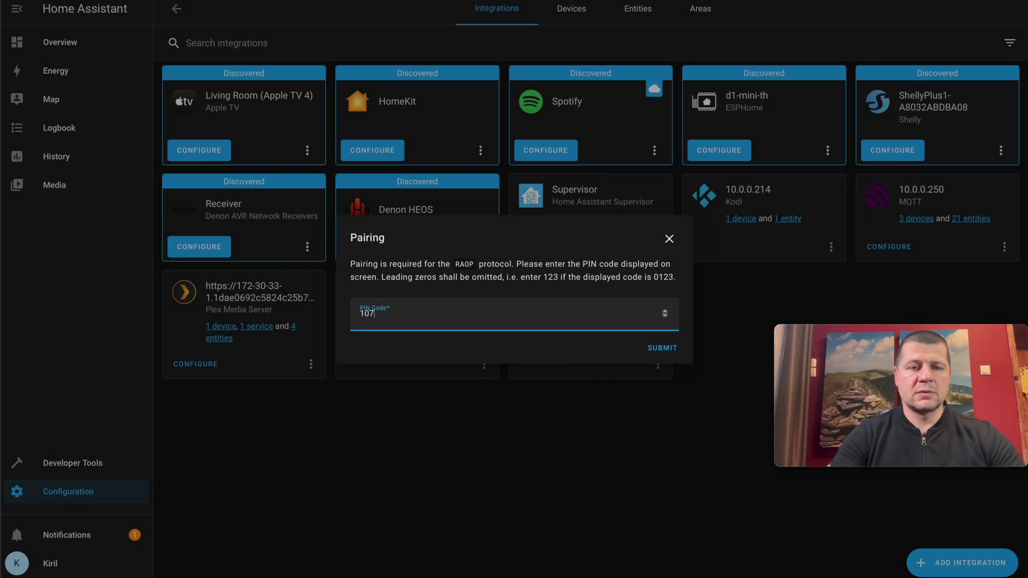
pyautogui.click(662, 349)
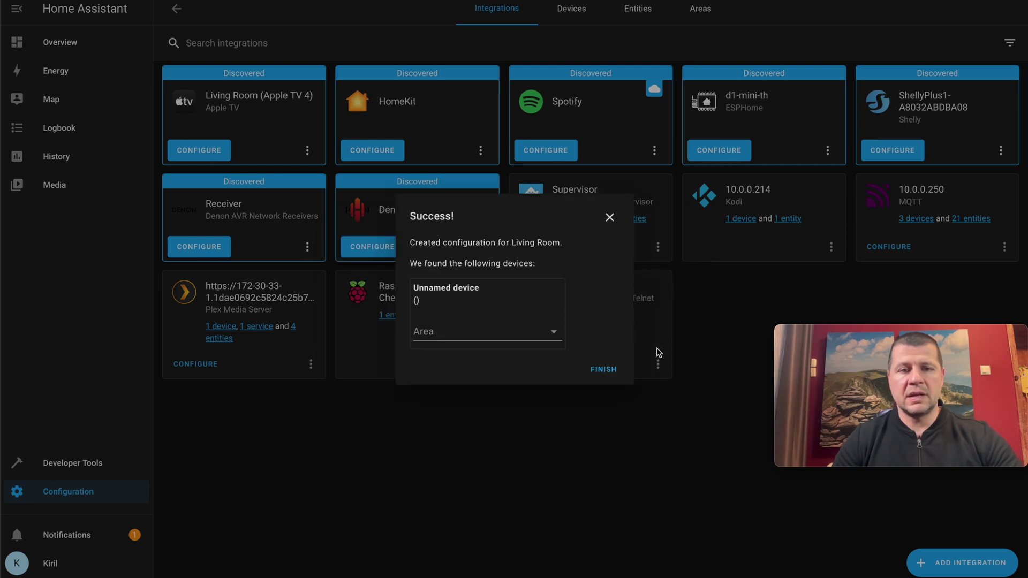
pyautogui.click(603, 370)
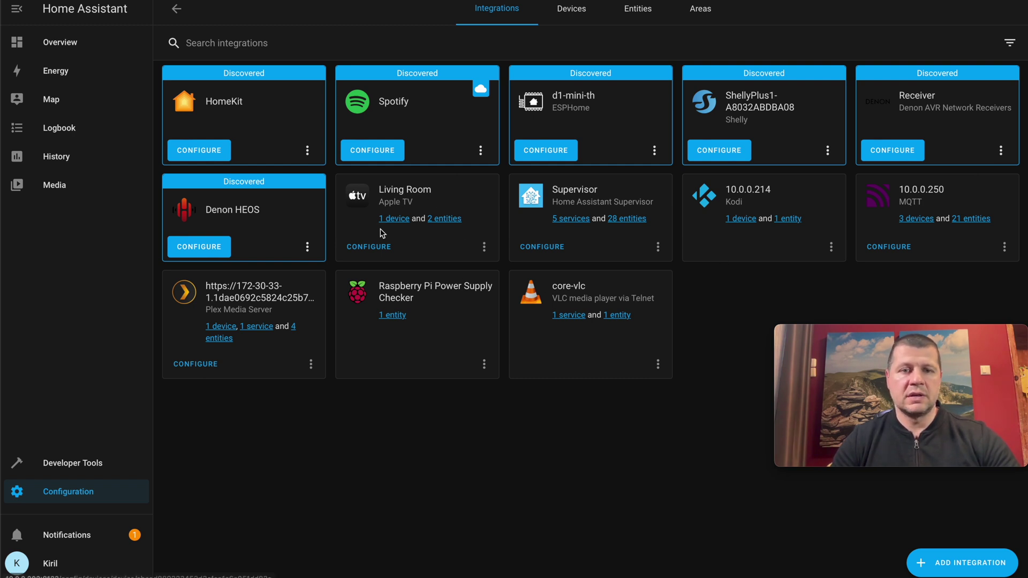
# Step: Make the Living Room Apple TV the media browsing target in Media
pyautogui.click(56, 185)
pyautogui.click(931, 557)
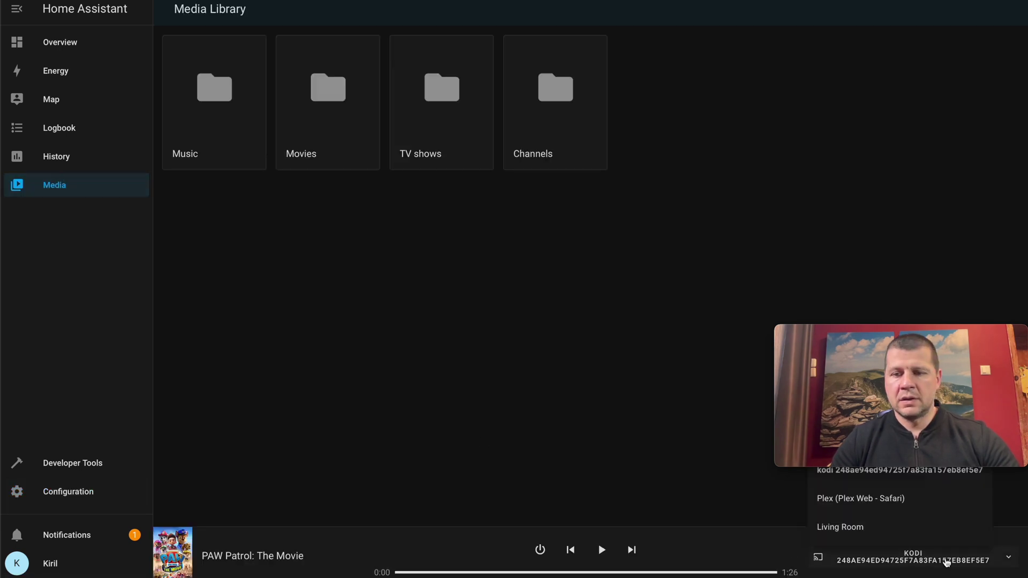
pyautogui.moveTo(922, 338); pyautogui.dragTo(921, 236)
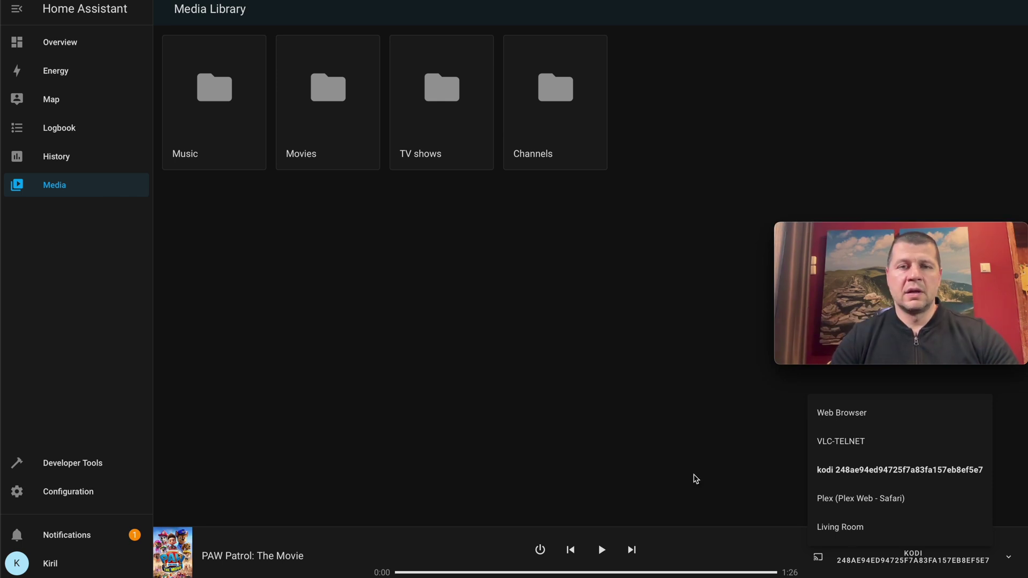
pyautogui.click(840, 528)
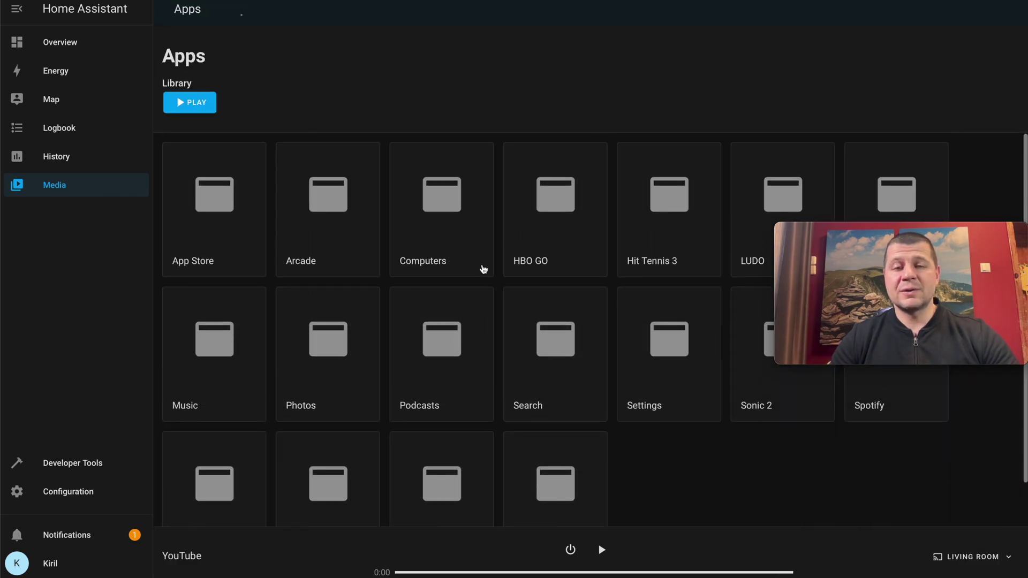
# Step: Open the Apple TV's Apps library, launch YouTube, and toggle its playback
pyautogui.scroll(-1, 518, 330)
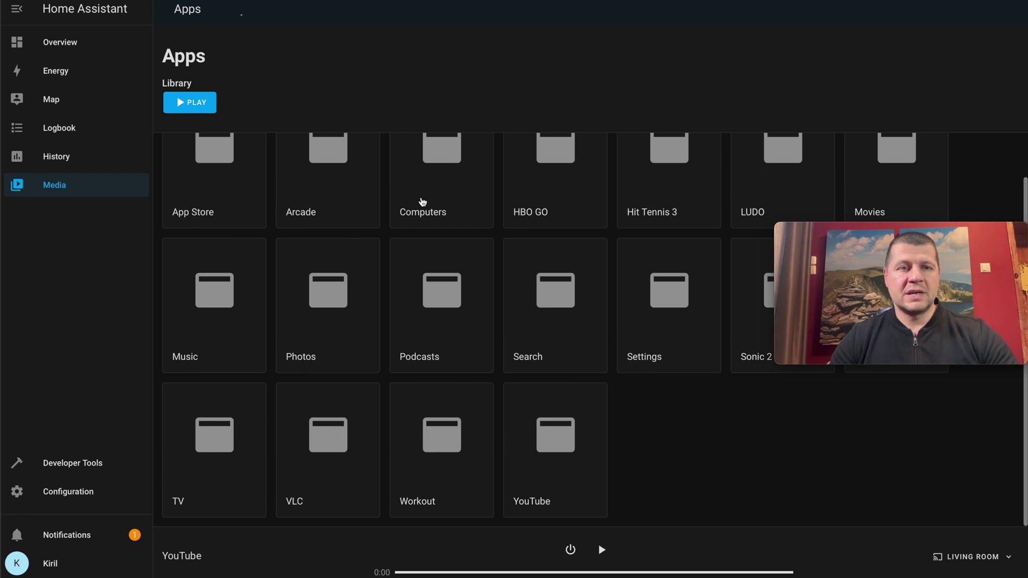
pyautogui.scroll(1, 428, 209)
pyautogui.scroll(-1, 567, 486)
pyautogui.click(554, 342)
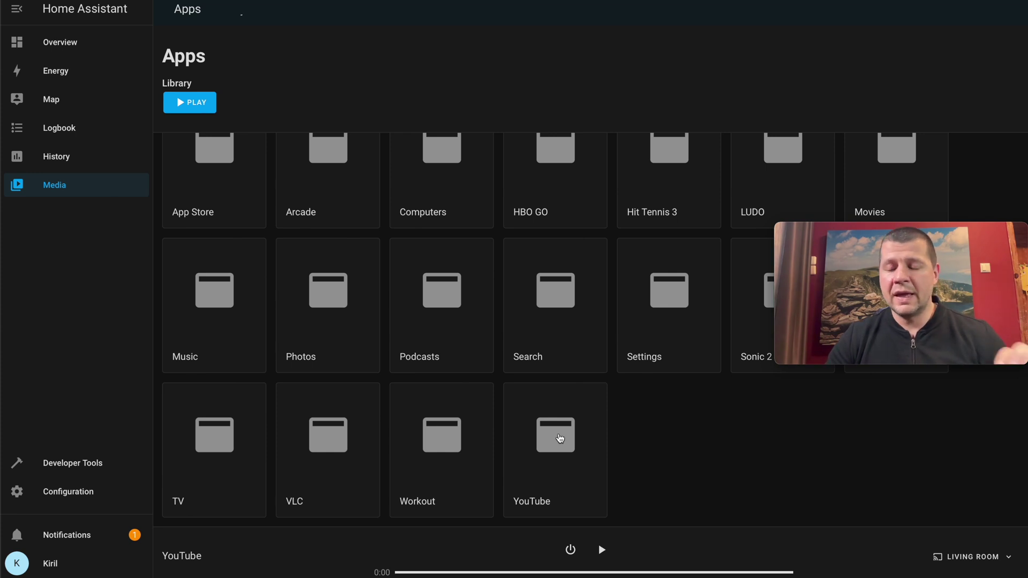
pyautogui.click(560, 438)
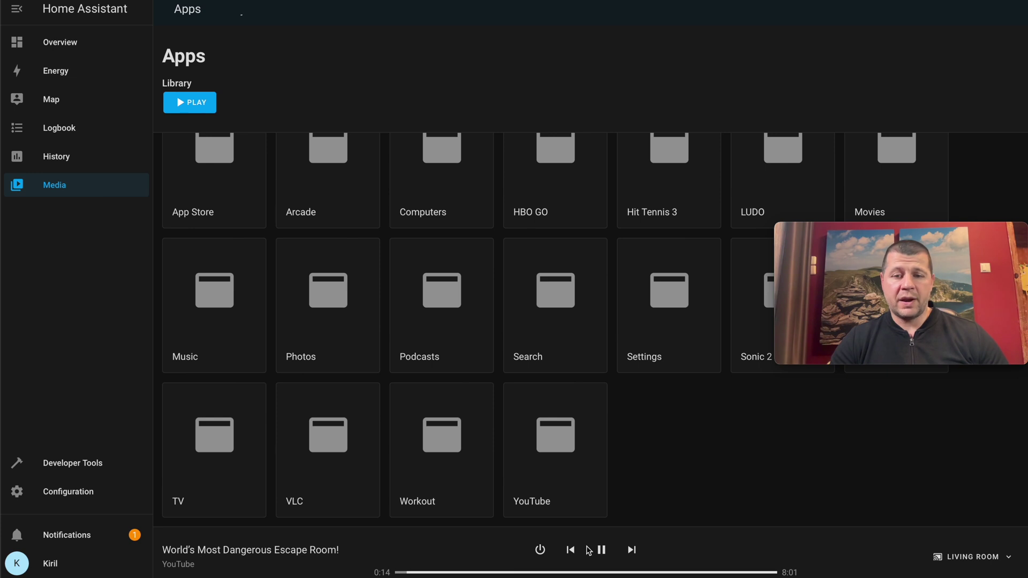
pyautogui.click(603, 550)
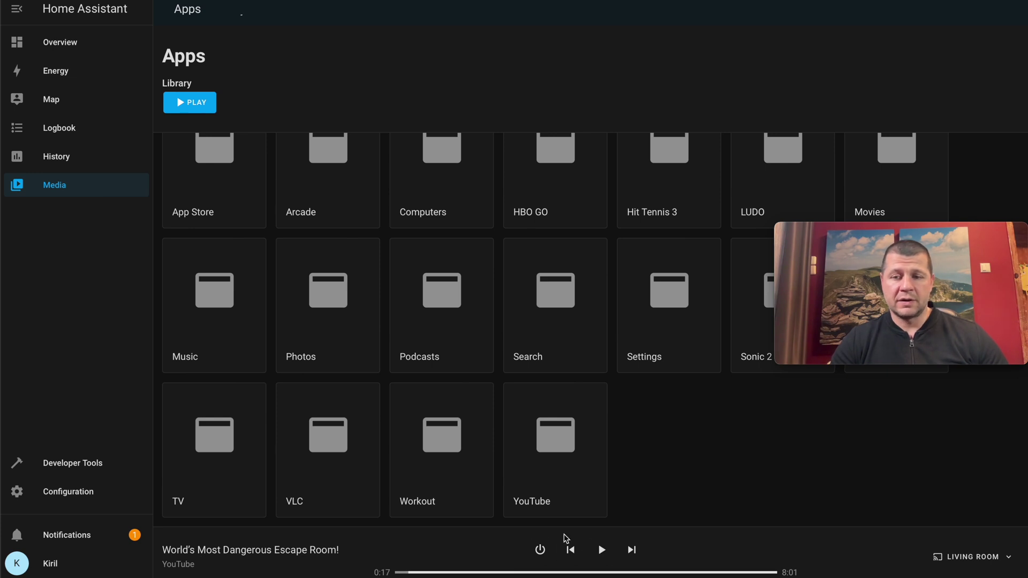
pyautogui.click(603, 551)
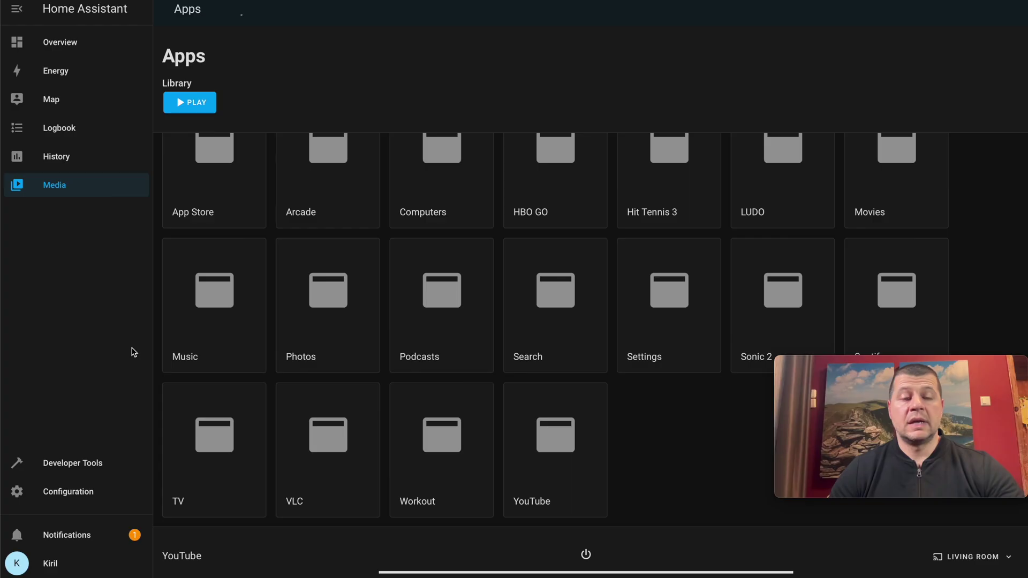
# Step: Leave Media and return to Configuration via the sidebar
pyautogui.click(75, 495)
# Step: From Devices & Services, search integrations for 'spot' and pick Spotify
pyautogui.click(484, 120)
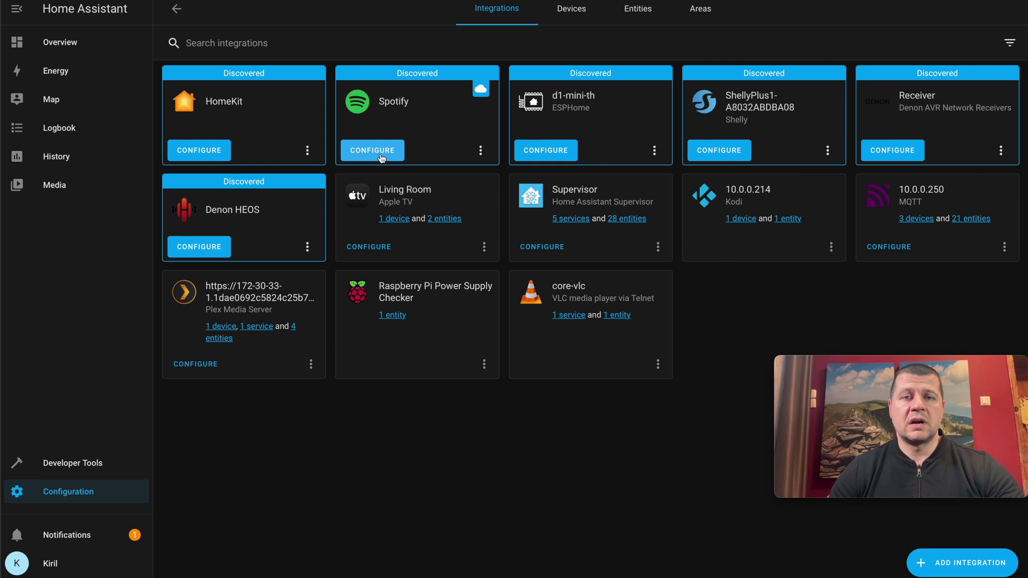
pyautogui.click(921, 567)
pyautogui.click(460, 128)
pyautogui.write('spot')
pyautogui.click(440, 165)
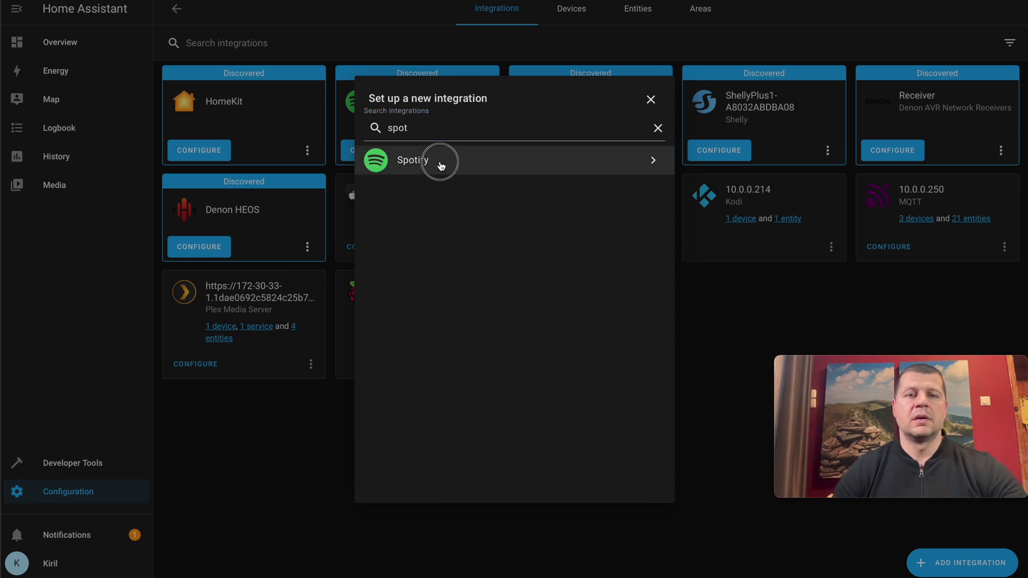
# Step: Proceed with Spotify setup using Home Assistant Cloud as the authentication method
pyautogui.click(453, 290)
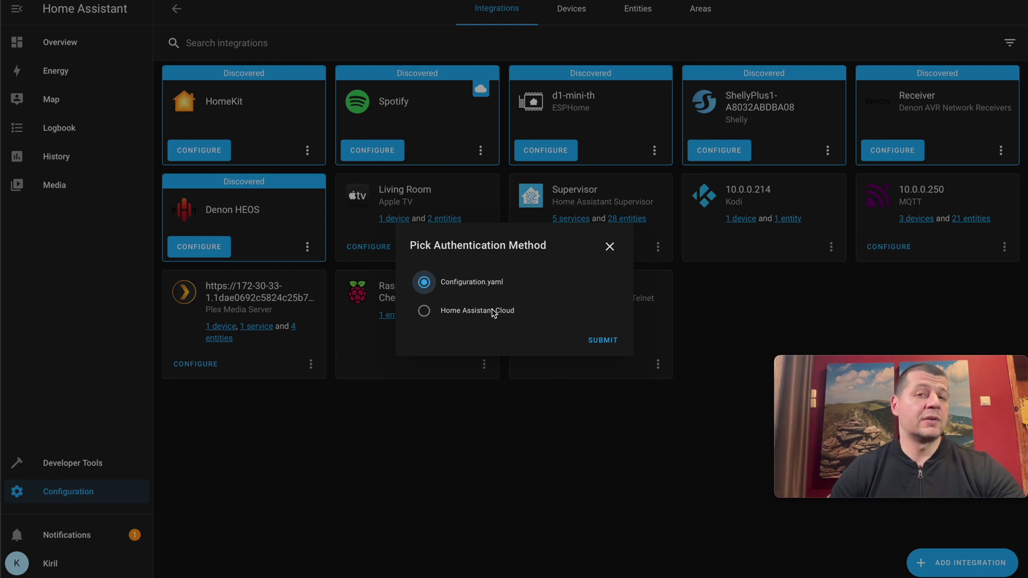
pyautogui.click(464, 311)
pyautogui.click(603, 340)
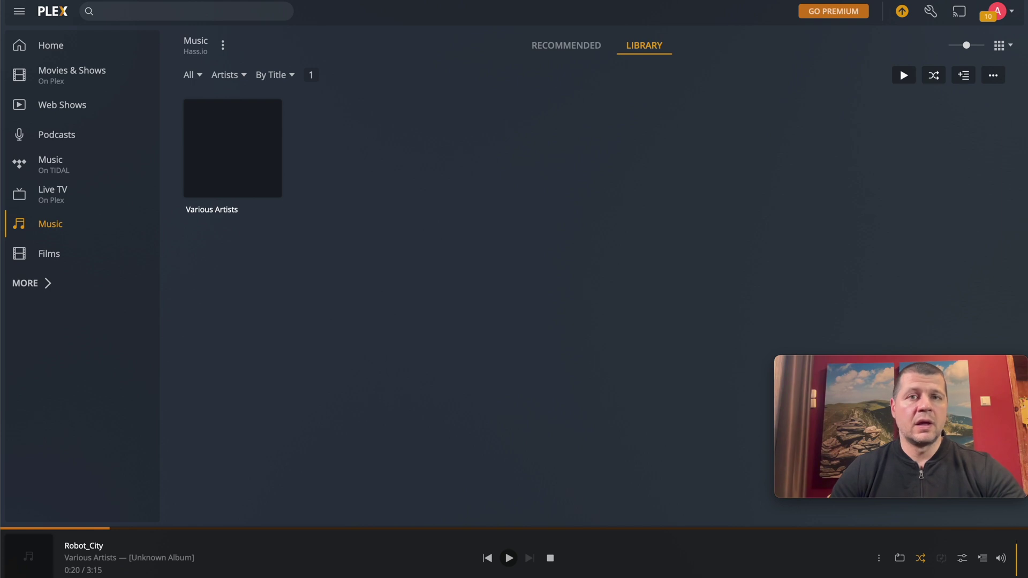
pyautogui.press('super+l')
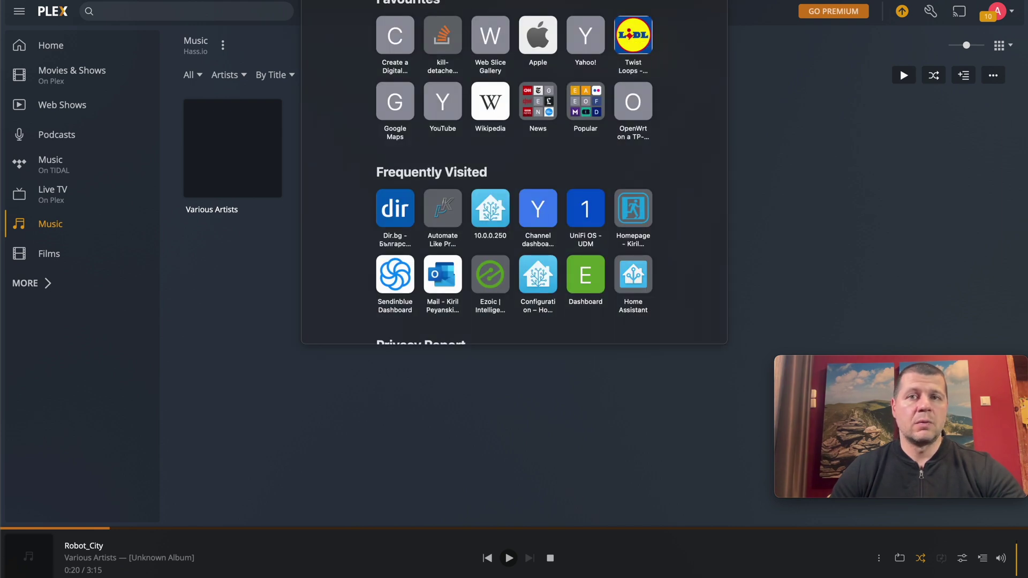
# Step: Load Home Assistant at 10.0.0.250 and launch the File editor add-on's web UI
pyautogui.write('10.0.0.250')
pyautogui.press('Return')
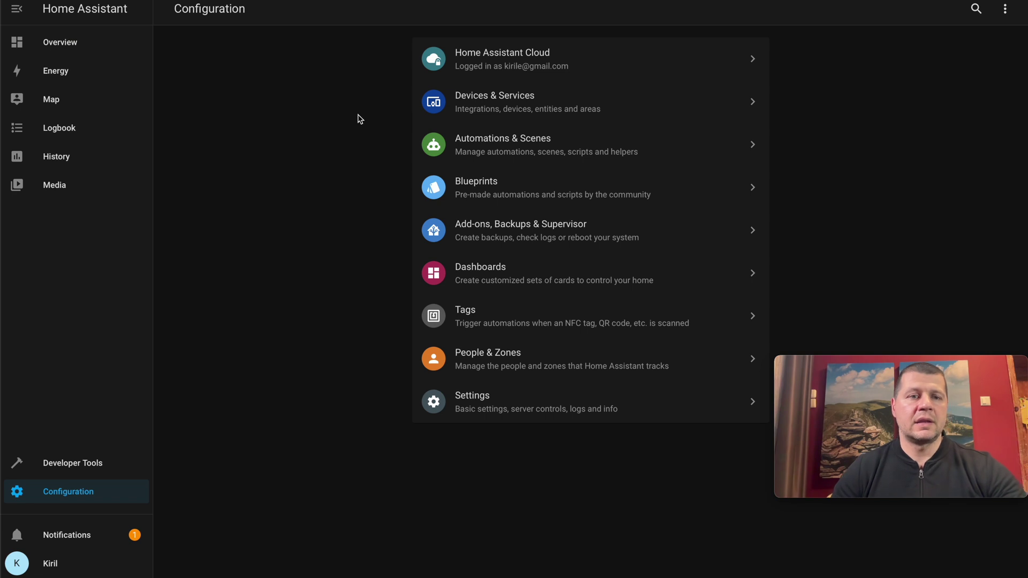
pyautogui.click(481, 235)
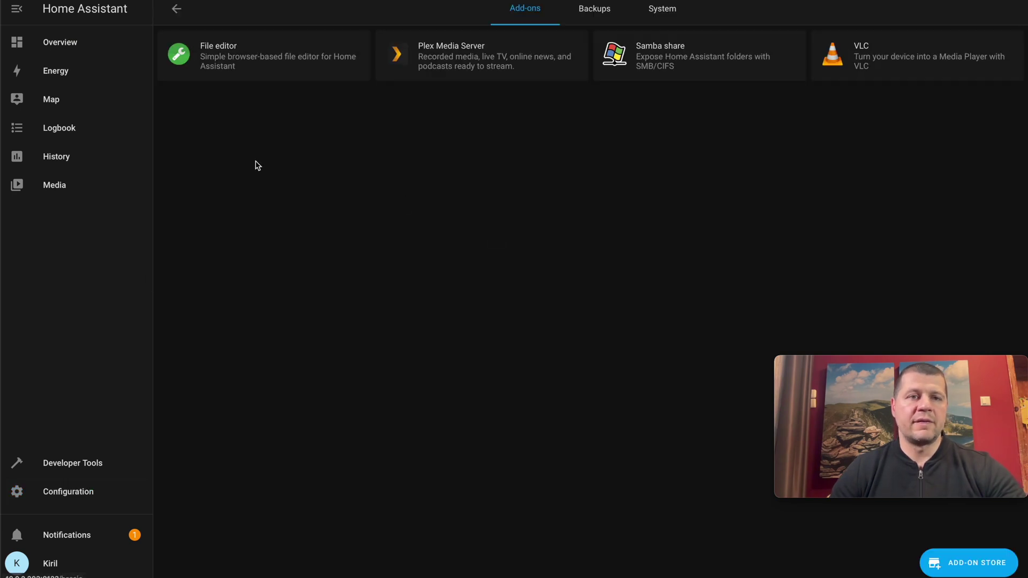
pyautogui.click(284, 63)
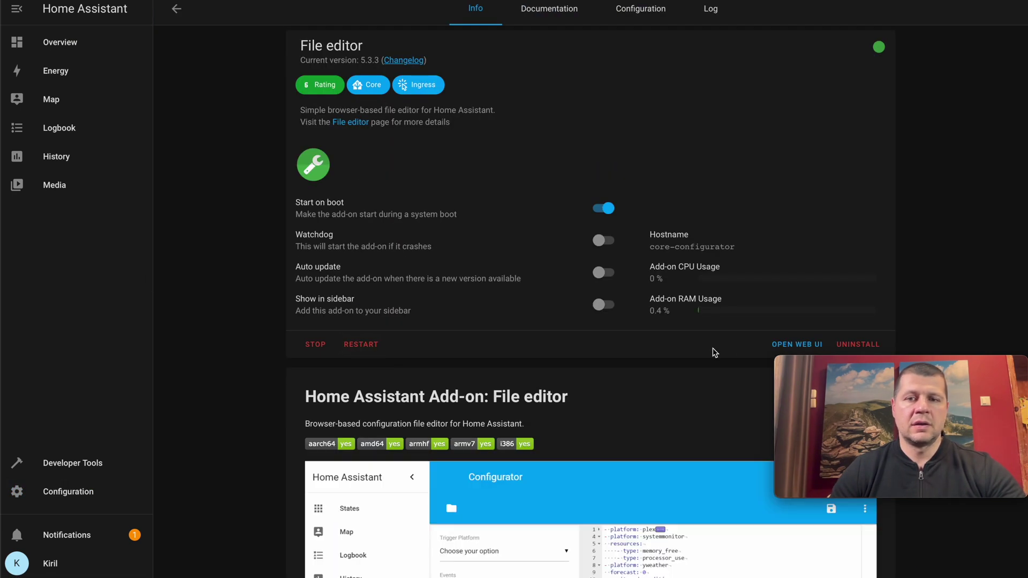
pyautogui.click(794, 346)
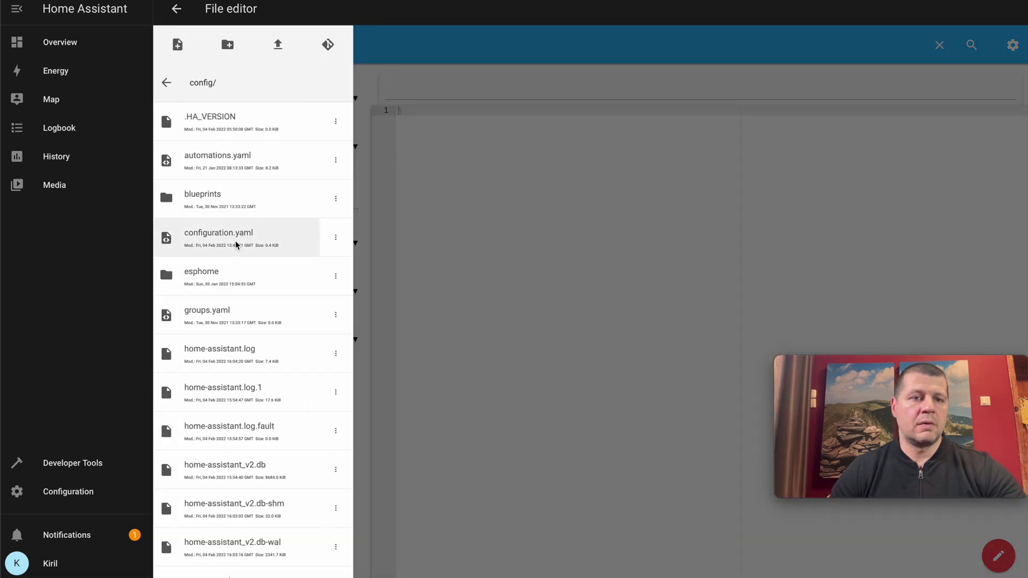
# Step: Open configuration.yaml and inspect the spotify block with its !secret spotify_secret reference
pyautogui.scroll(-1, 236, 243)
pyautogui.click(230, 205)
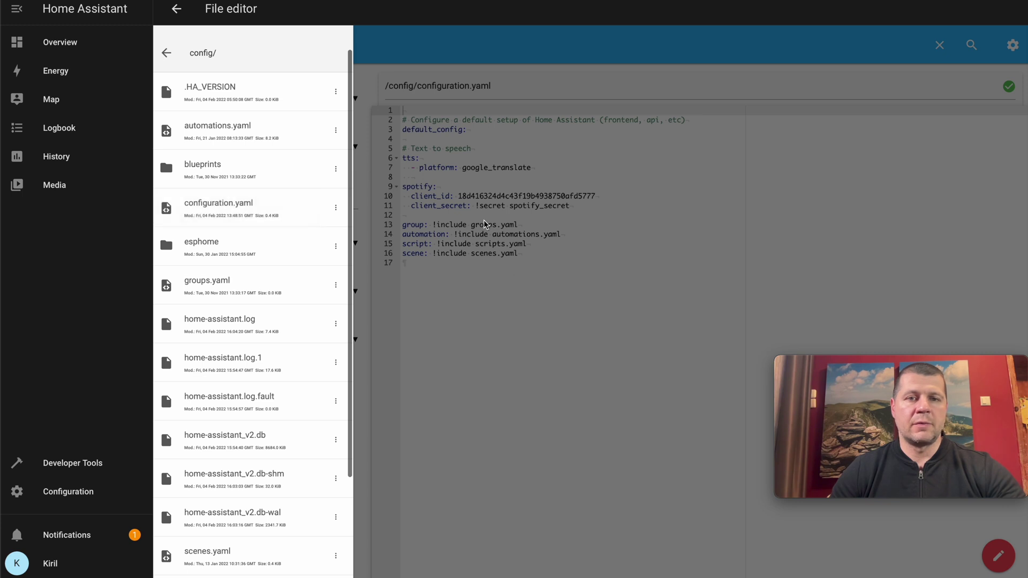
pyautogui.click(379, 196)
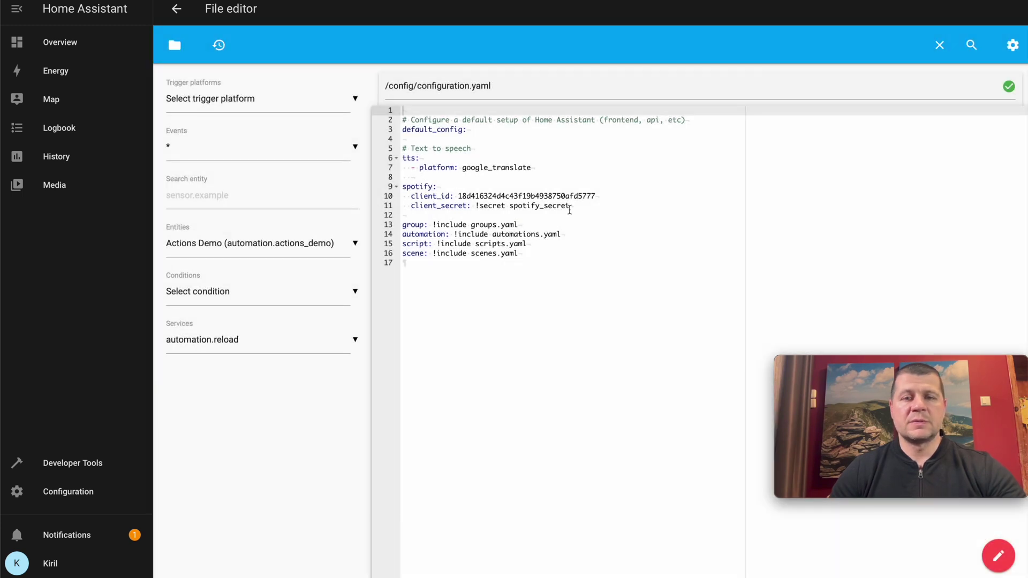
pyautogui.moveTo(569, 211); pyautogui.dragTo(402, 184)
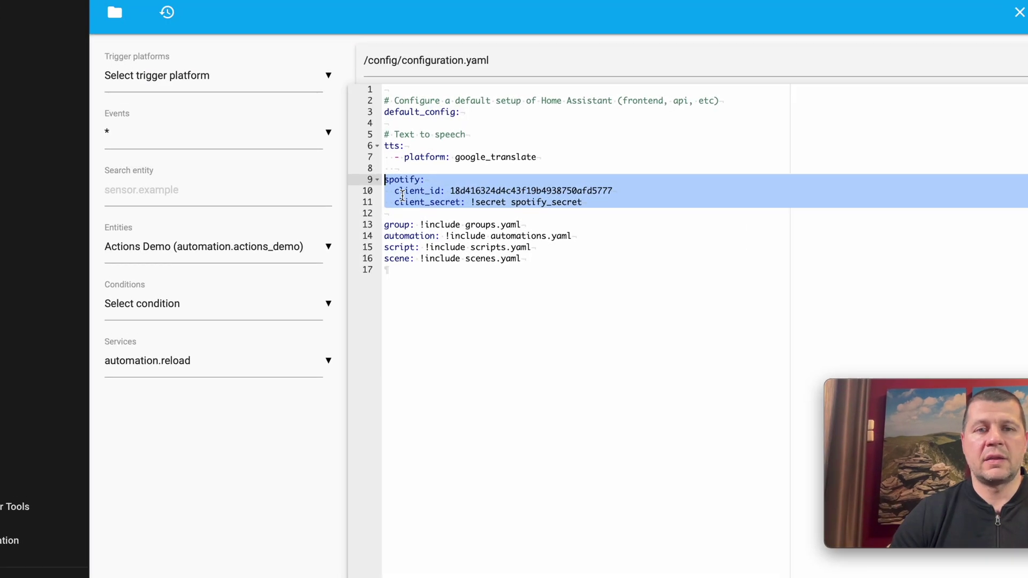
pyautogui.click(481, 191)
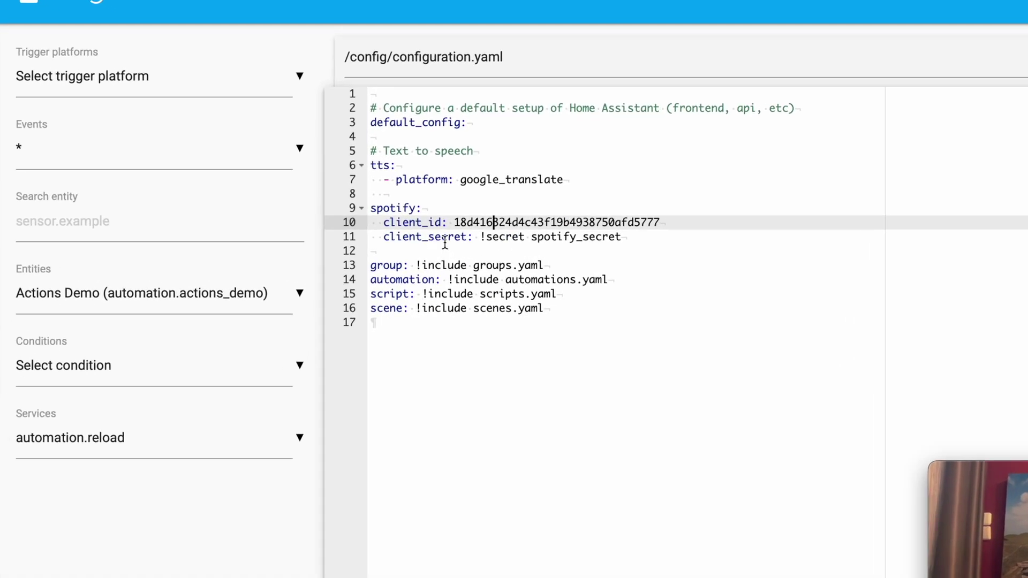
pyautogui.doubleClick(533, 236)
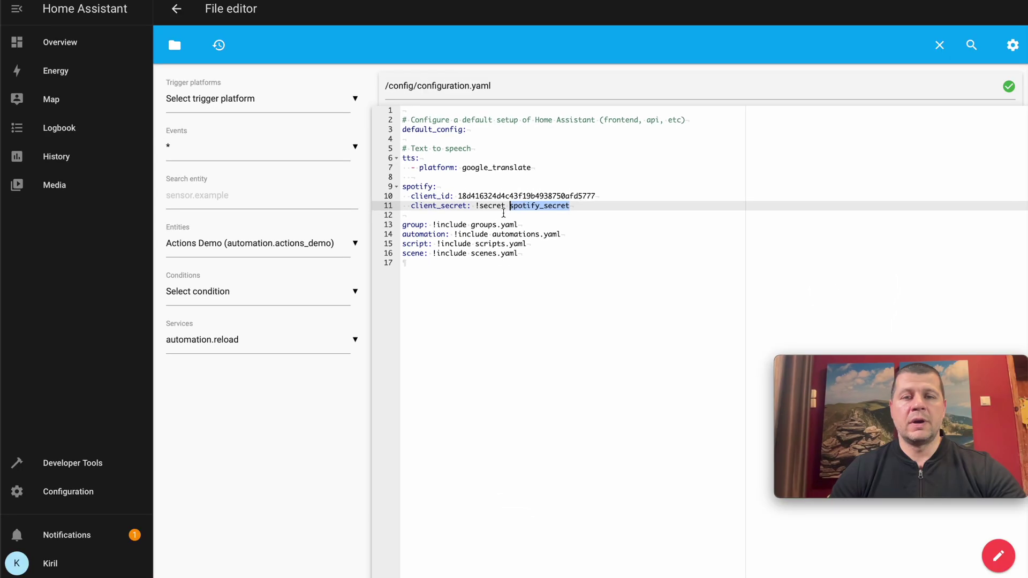
pyautogui.click(503, 214)
pyautogui.click(456, 207)
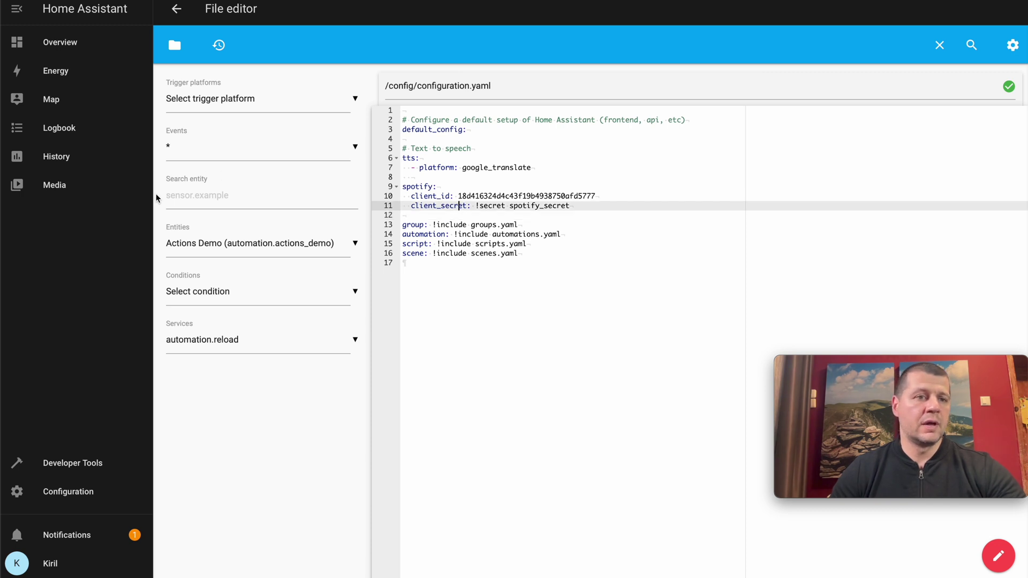
pyautogui.click(70, 491)
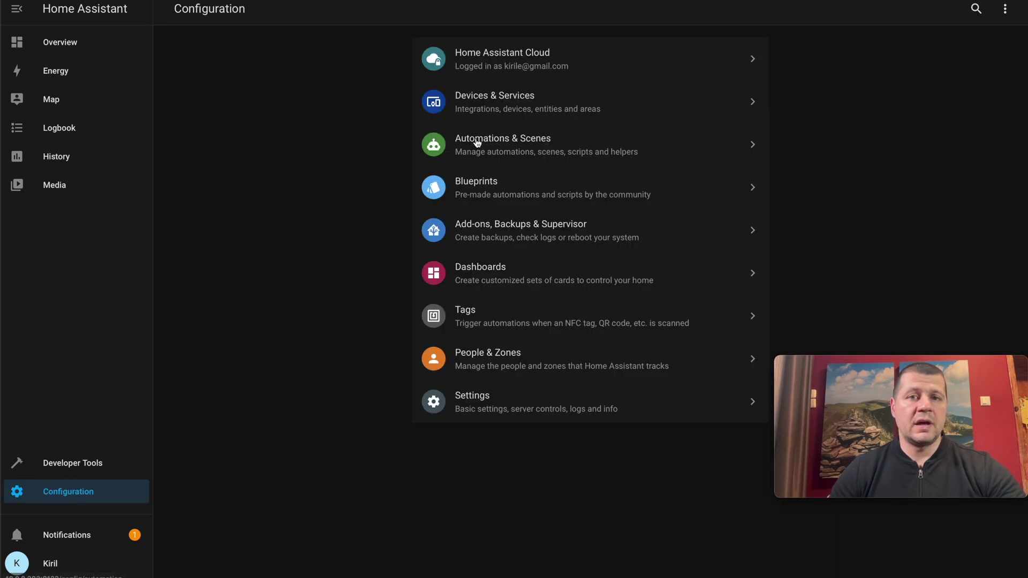
# Step: Dismiss the Aborted message and start adding the Spotify integration again
pyautogui.click(495, 102)
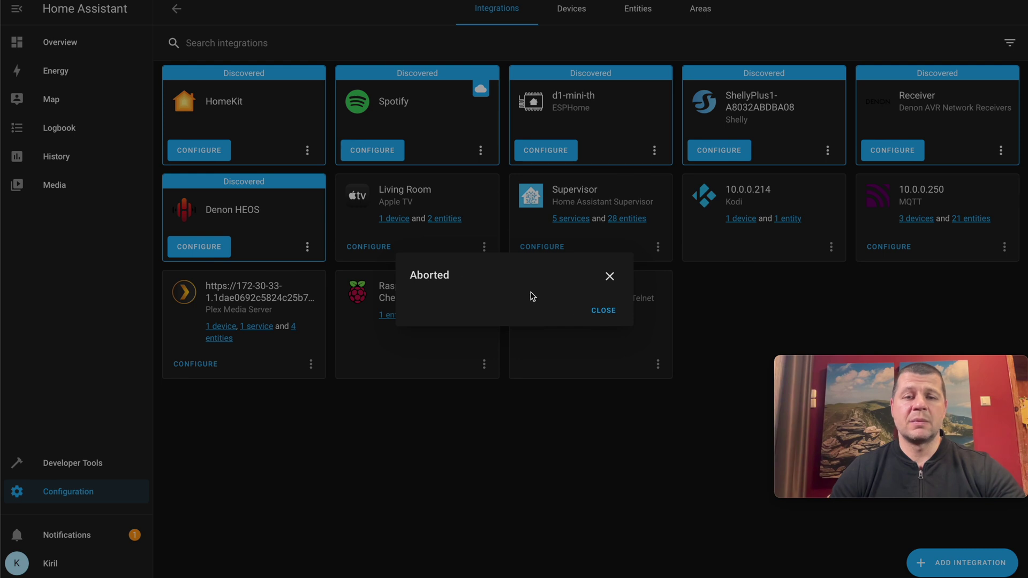
pyautogui.click(604, 311)
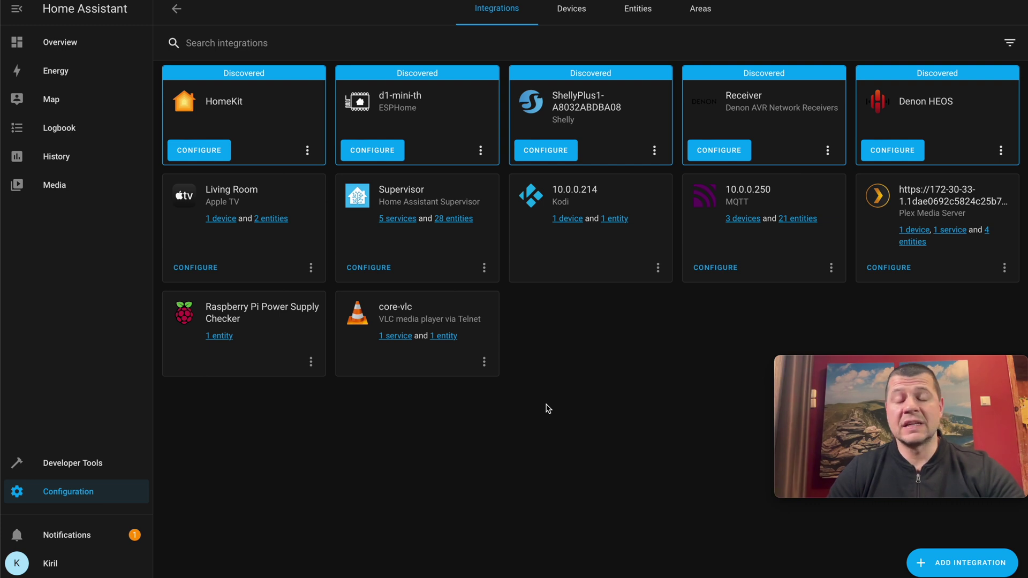
pyautogui.click(915, 561)
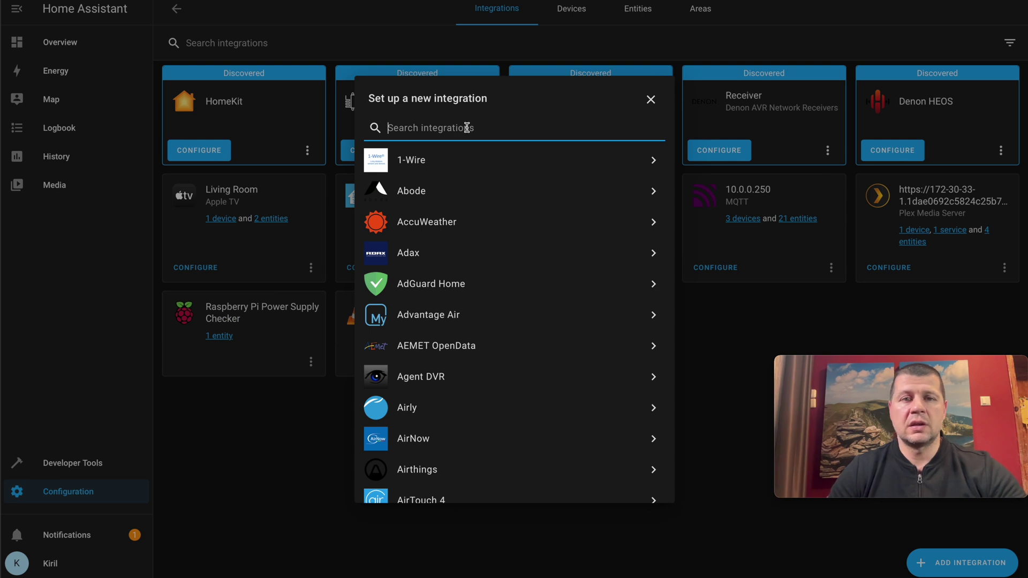
pyautogui.write('spot')
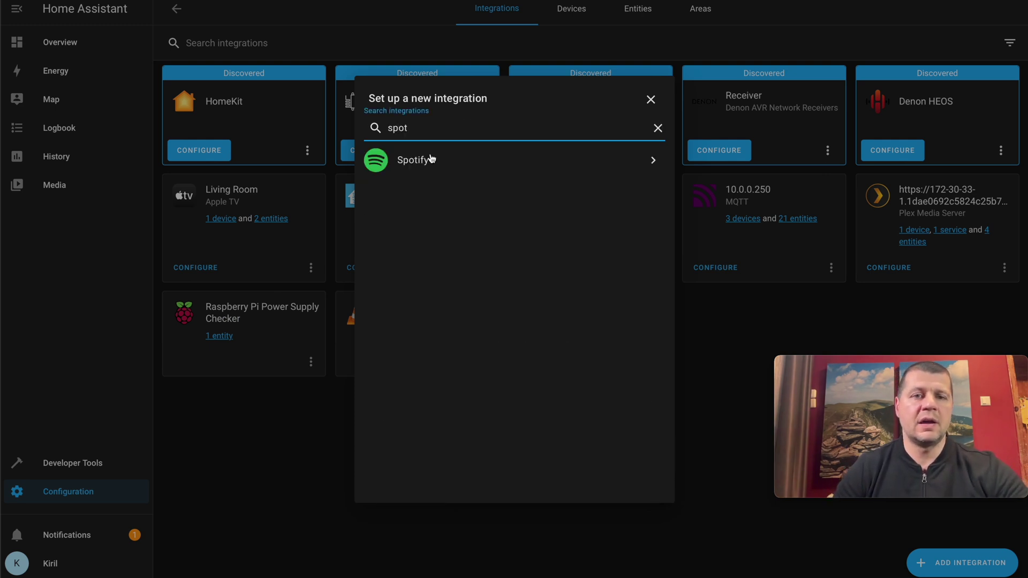
pyautogui.click(427, 160)
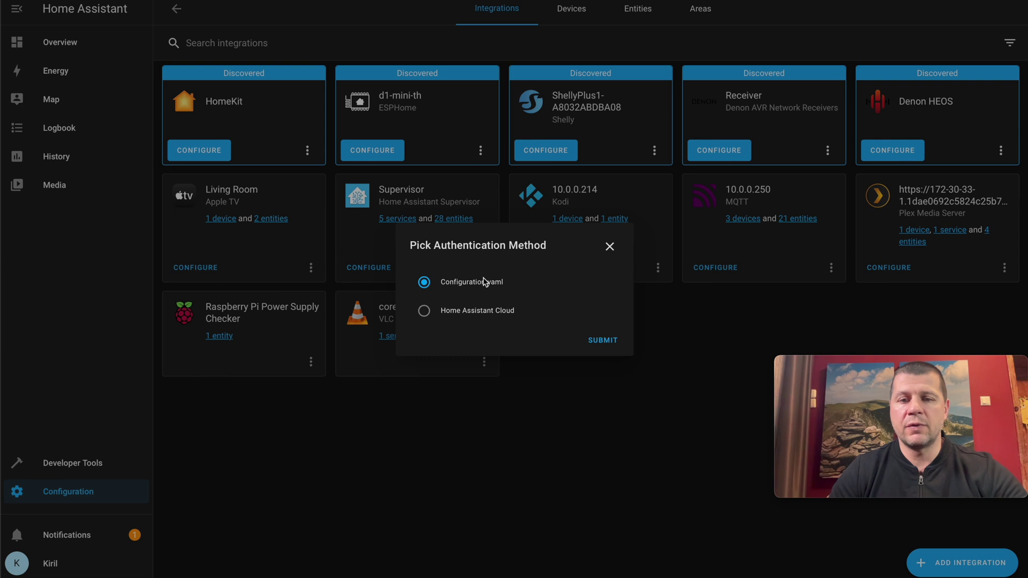
# Step: Authenticate Spotify with configuration.yaml credentials, finish, and check its new service page
pyautogui.click(601, 341)
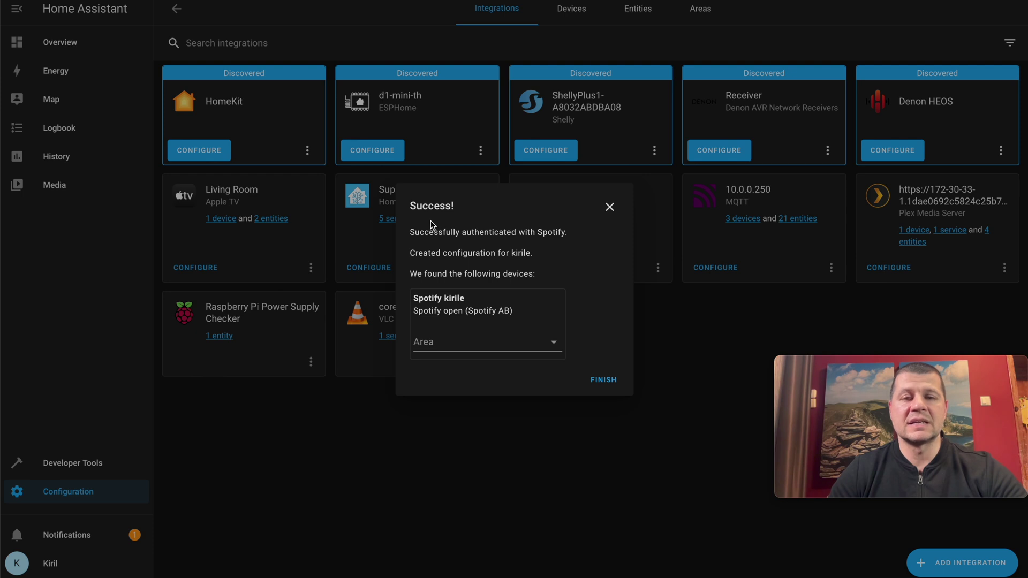
pyautogui.click(604, 380)
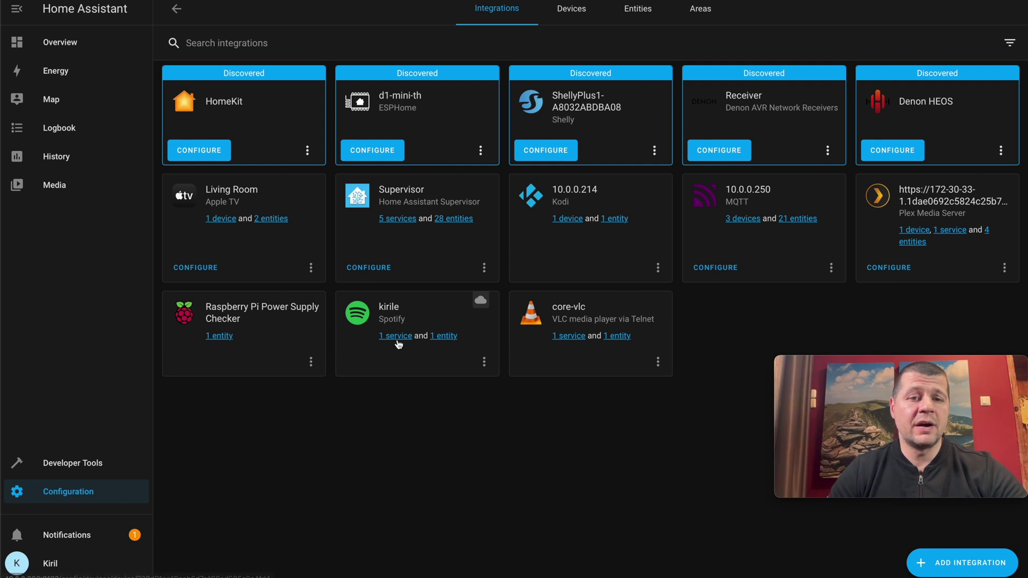
pyautogui.click(398, 336)
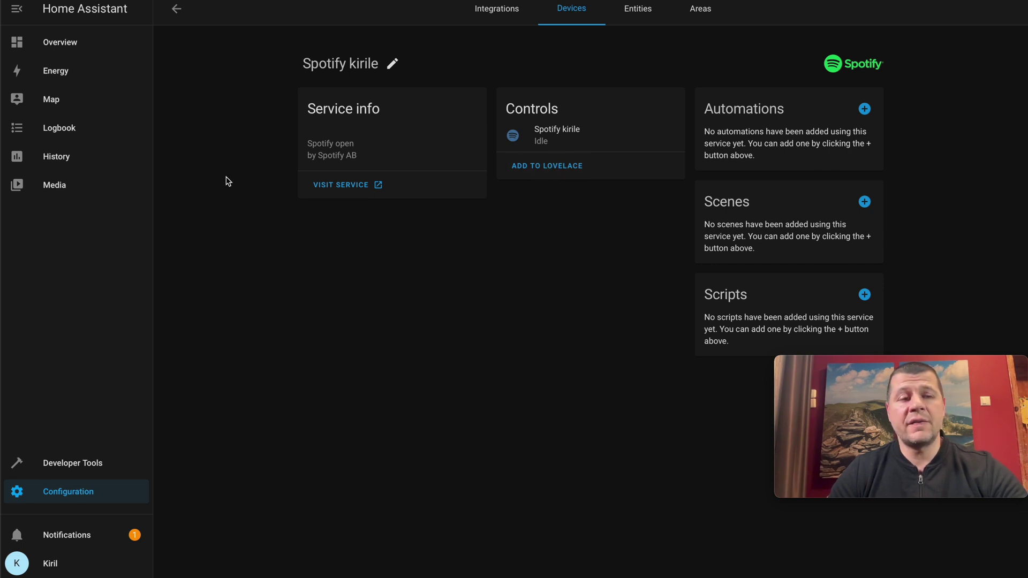
pyautogui.click(66, 188)
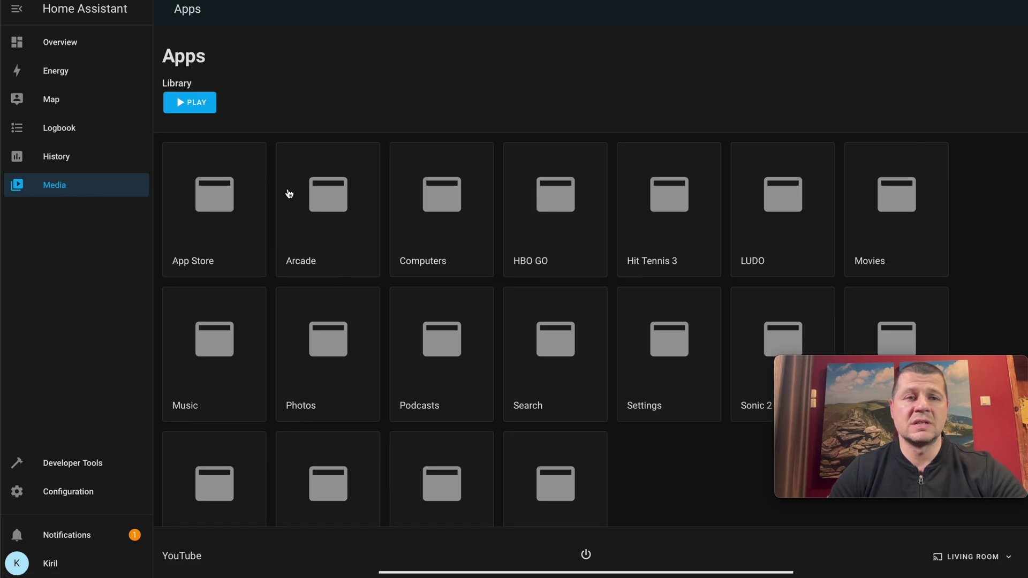
# Step: Open the LIVING ROOM player selector and reveal the full list of media players
pyautogui.click(981, 560)
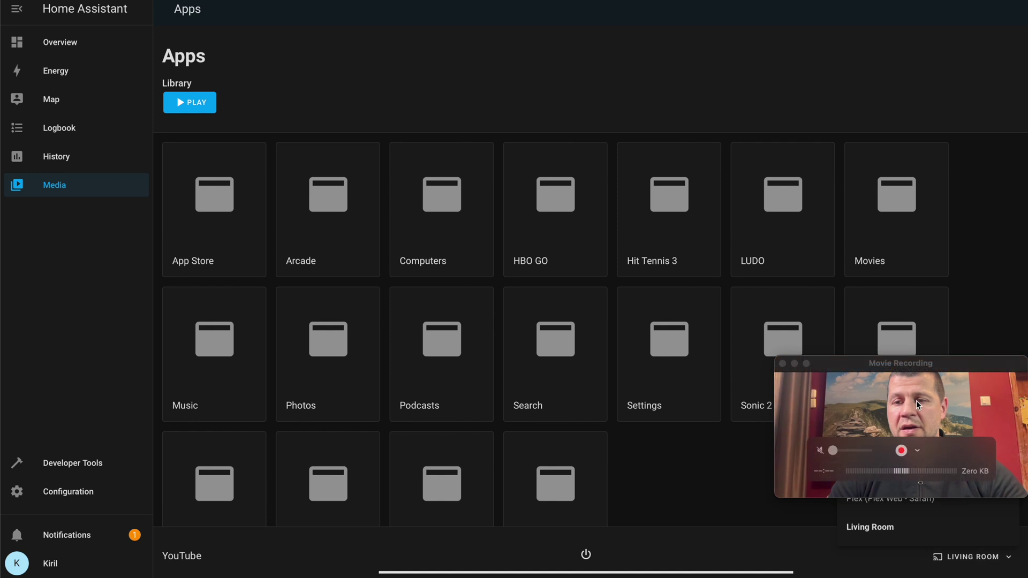
pyautogui.moveTo(913, 363); pyautogui.dragTo(907, 189)
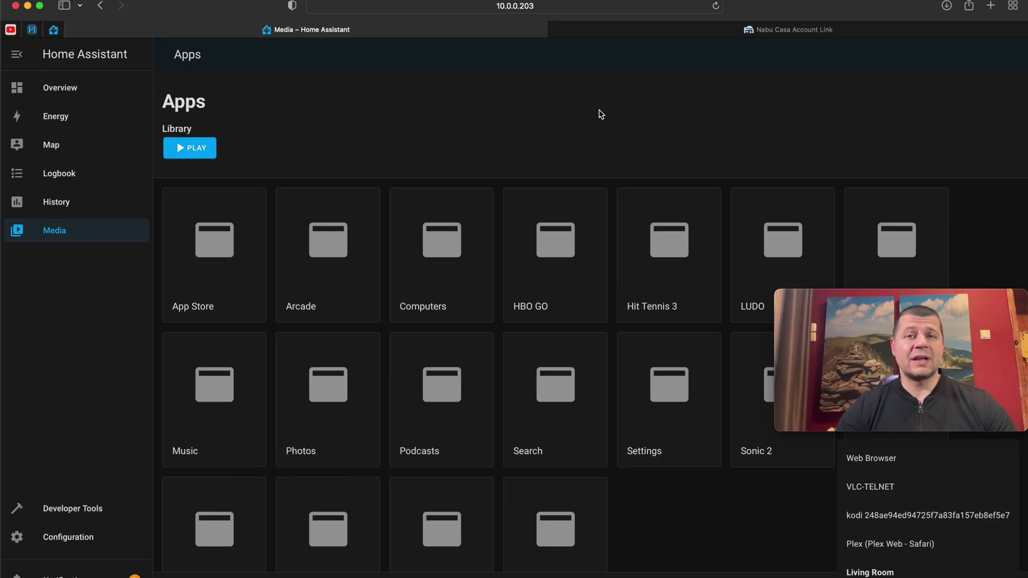
# Step: Switch media browsing to the VLC-TELNET player and check its page address
pyautogui.click(564, 7)
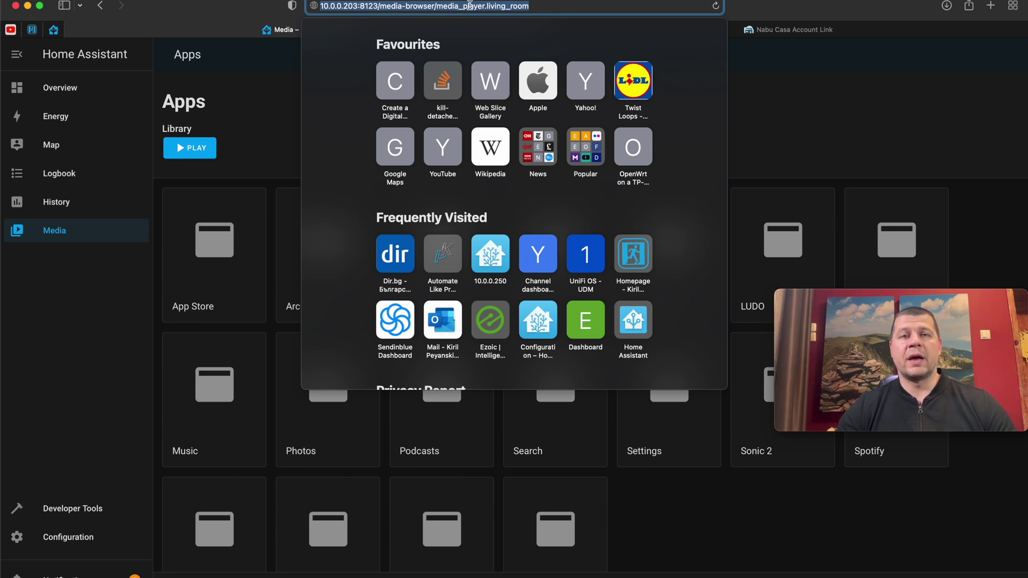
pyautogui.click(806, 115)
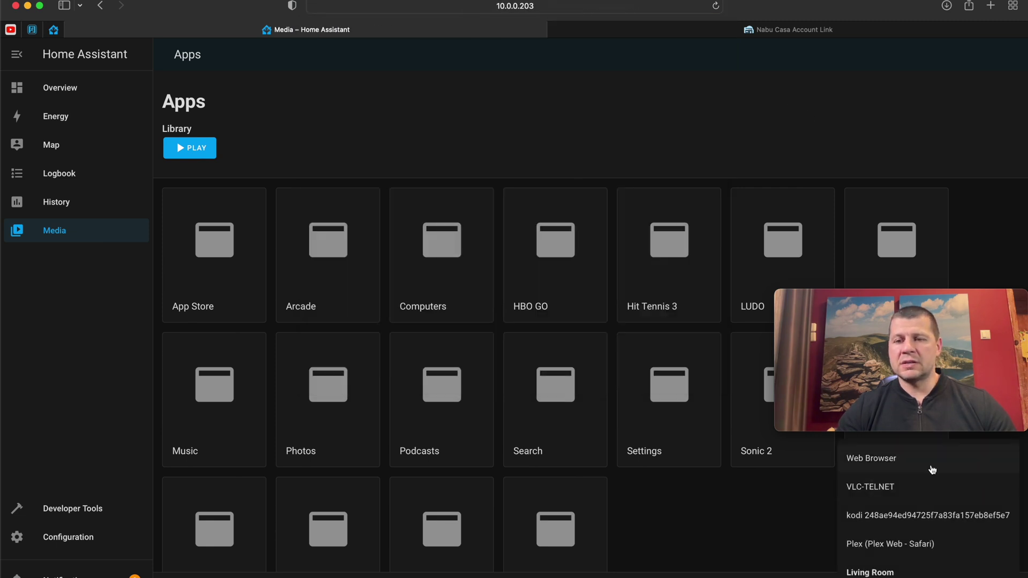
pyautogui.click(912, 490)
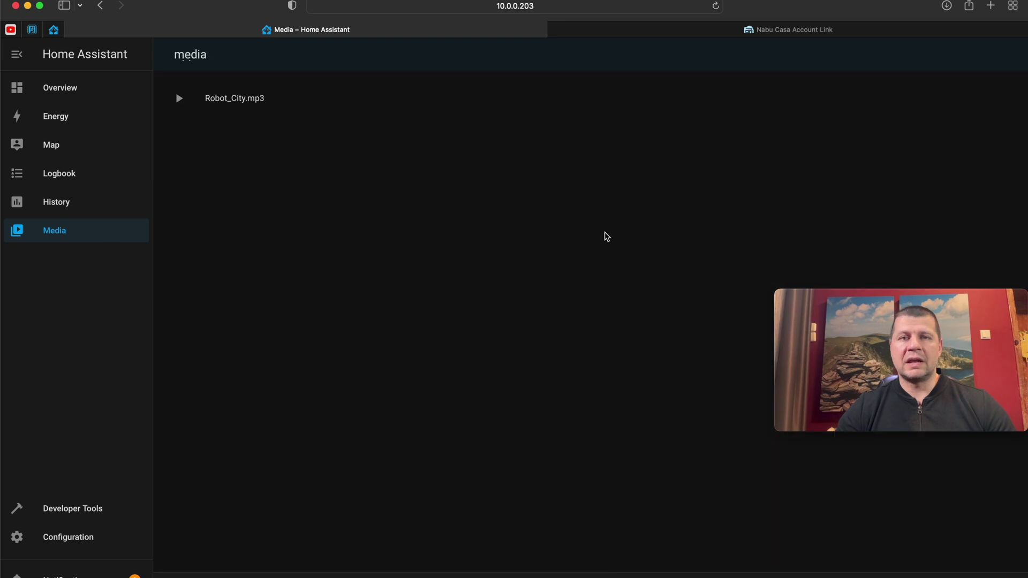
pyautogui.click(584, 5)
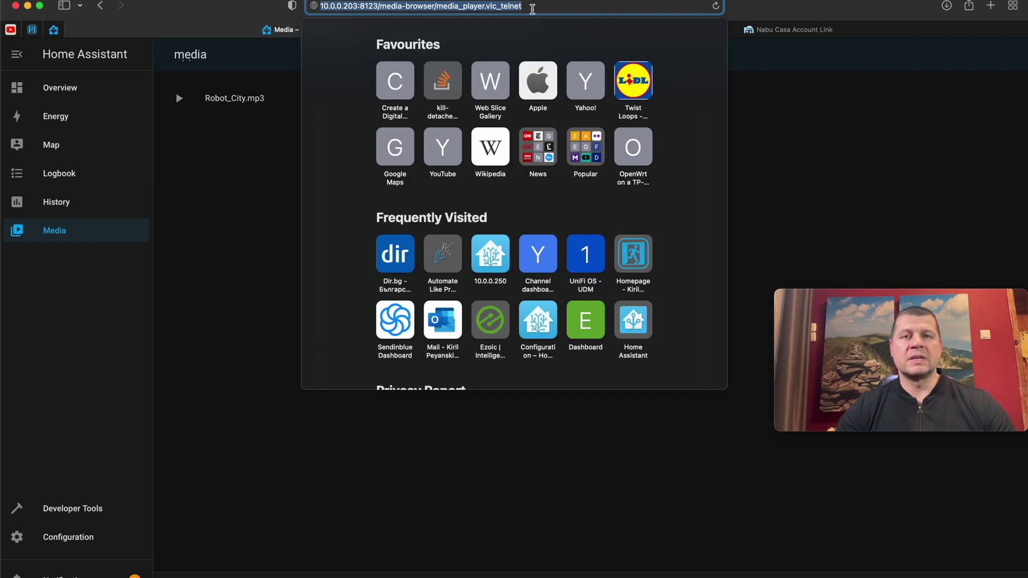
# Step: Switch to the Plex (Plex Web - Safari) player and check its page address
pyautogui.click(915, 568)
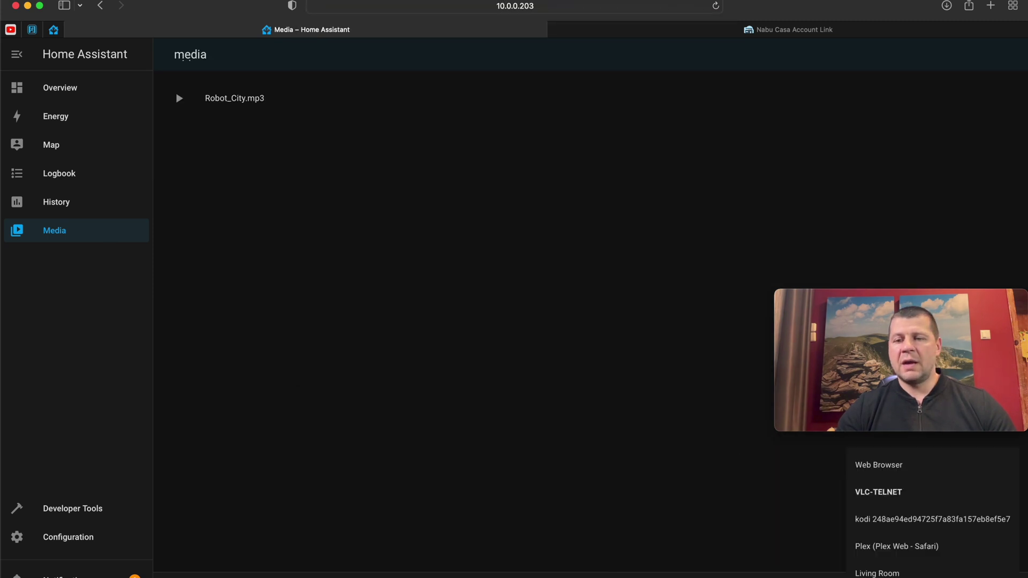
pyautogui.click(910, 545)
pyautogui.click(490, 6)
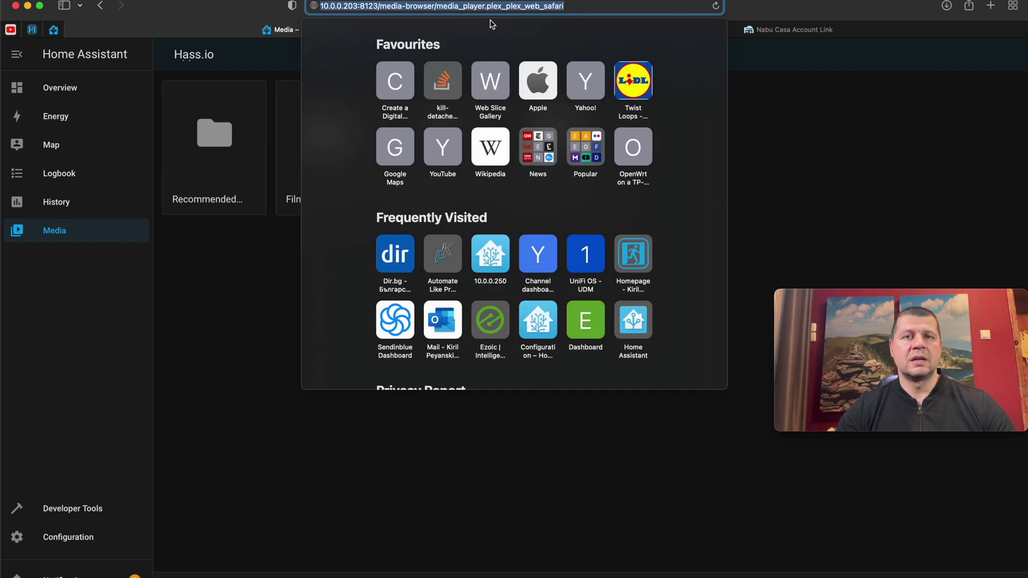
pyautogui.click(795, 208)
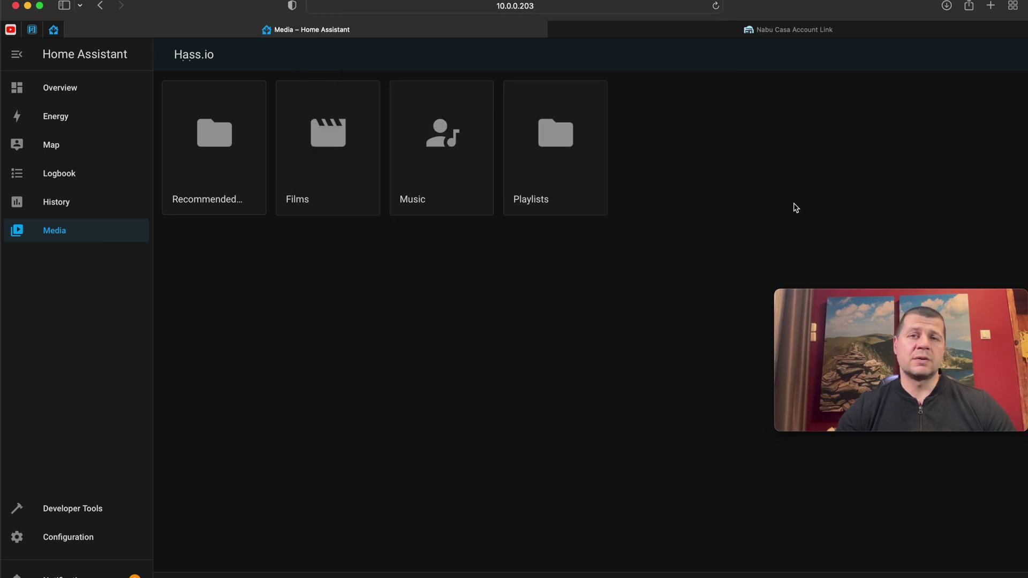
pyautogui.click(655, 7)
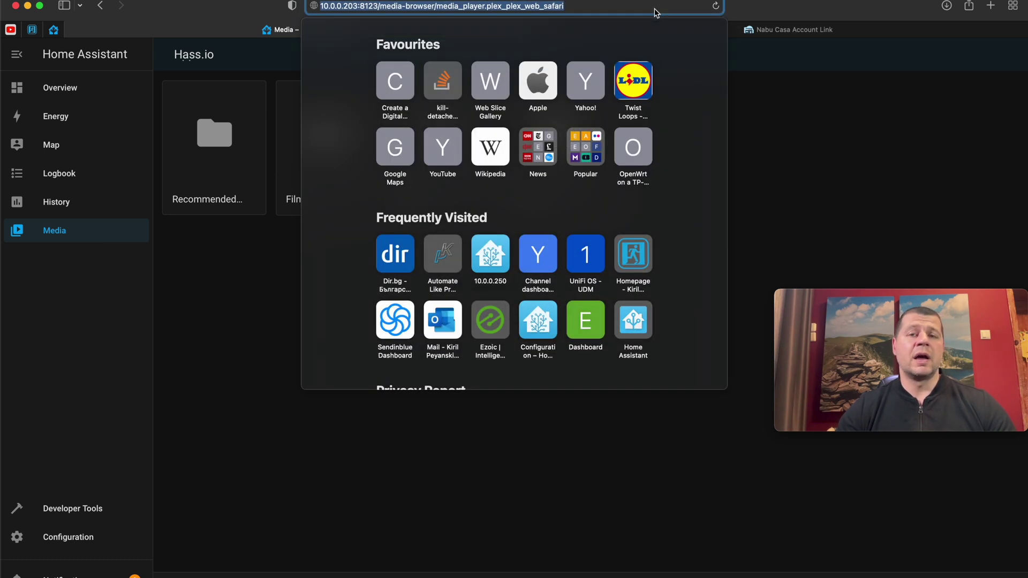